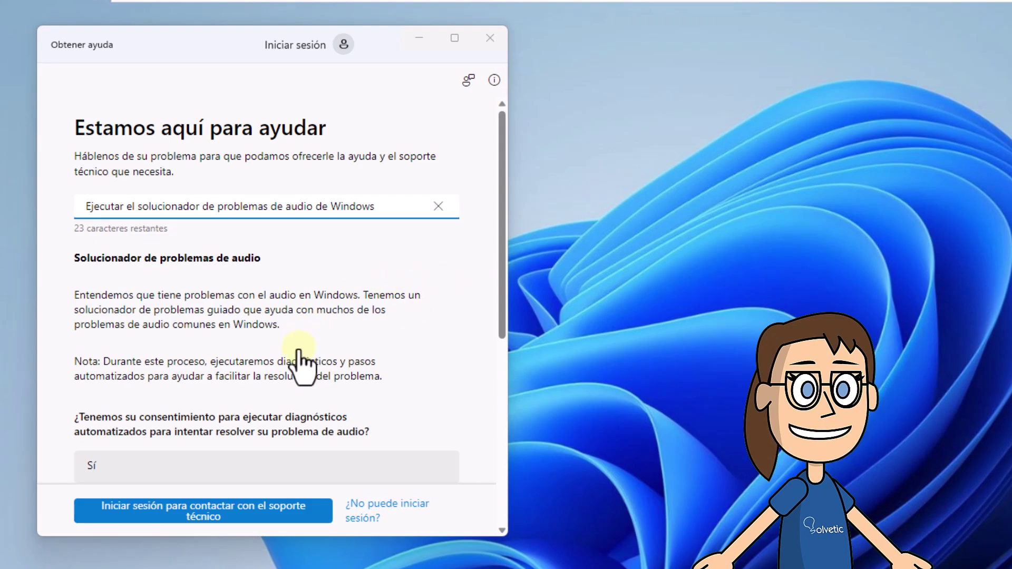
- Consent to running the automated diagnostics in the audio troubleshooter
scroll(295, 338, "down", 3)
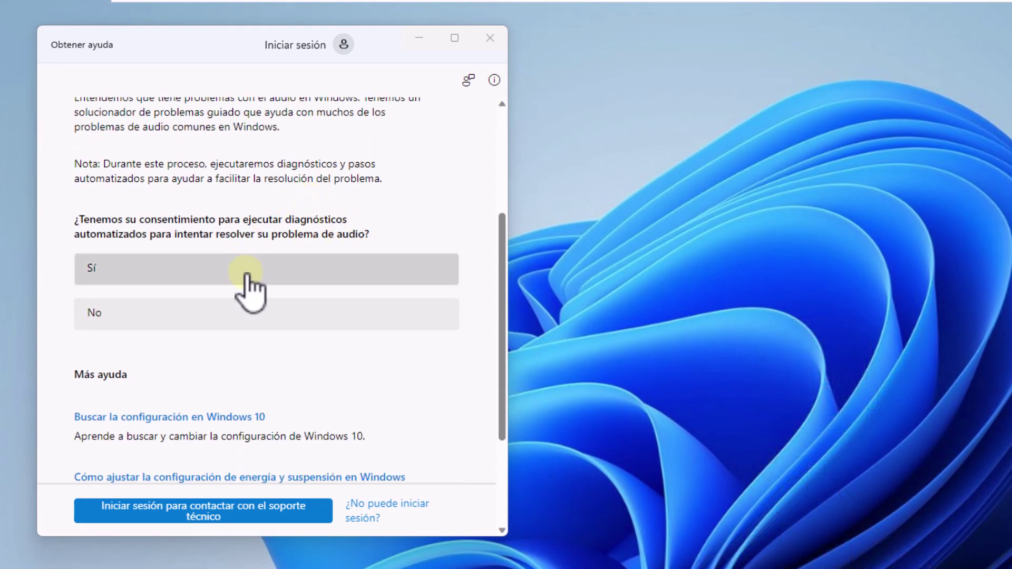
left_click(263, 275)
scroll(266, 305, "down", 1)
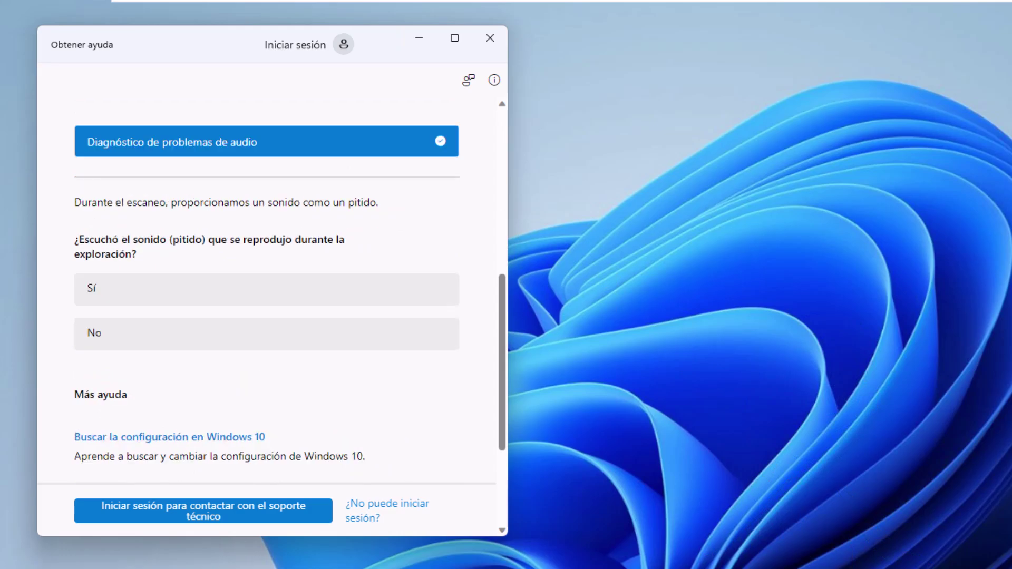
- Answer Sí to hearing the test beep and No to scanning again, and close the troubleshooter
left_click(311, 299)
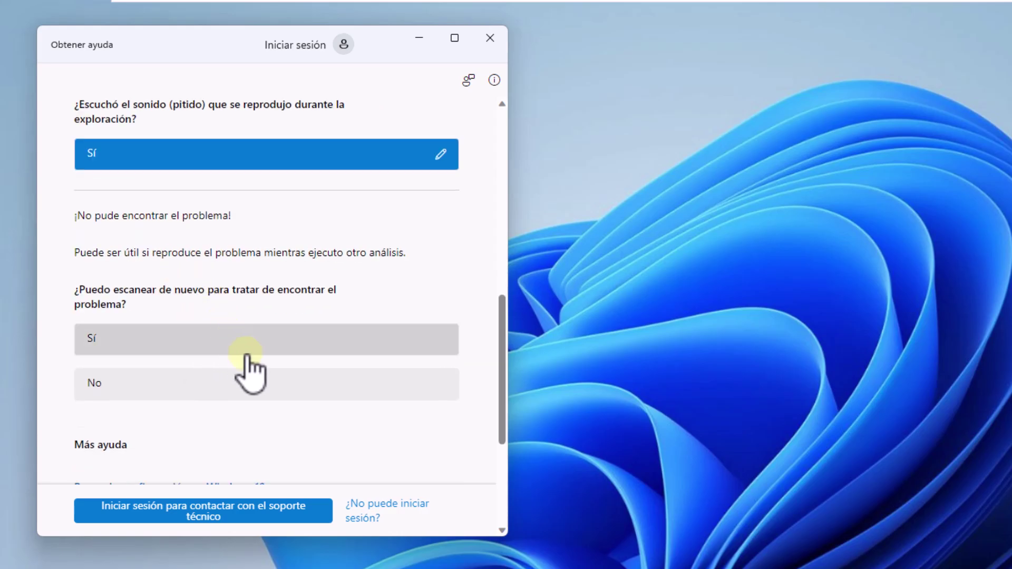
left_click(265, 388)
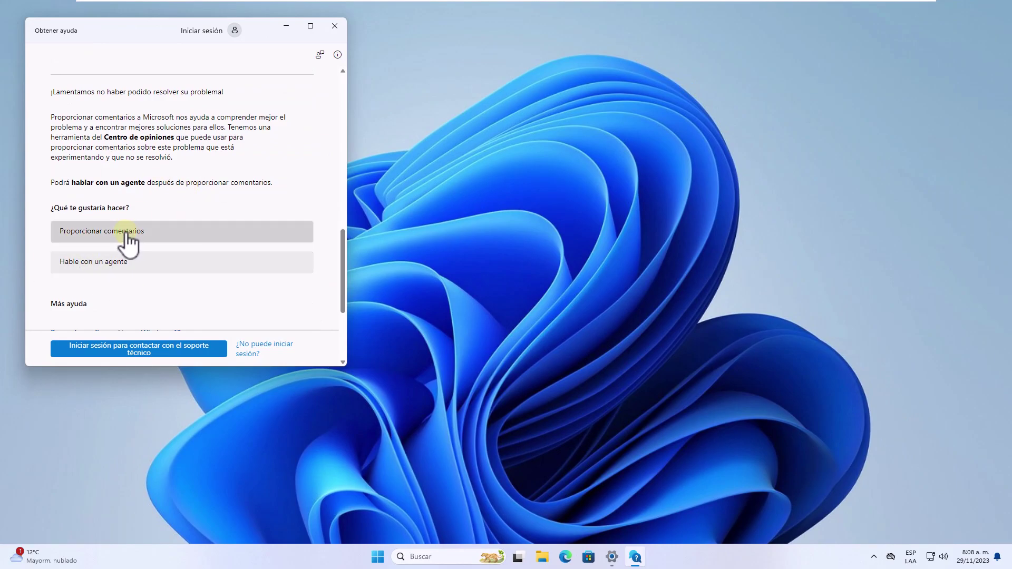
left_click(334, 26)
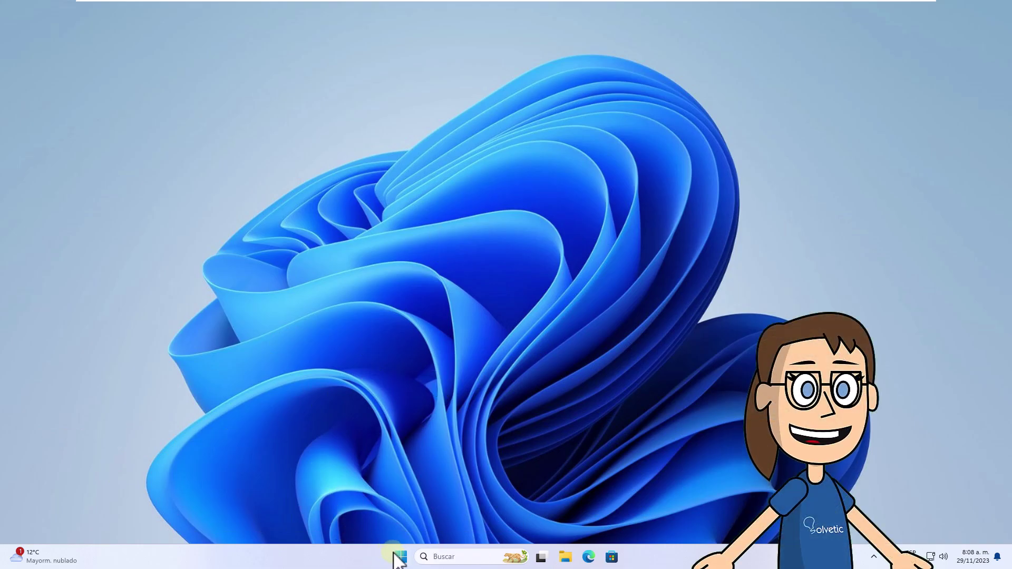
- Open Administrador de dispositivos and expand the Entradas y salidas de audio category
right_click(401, 557)
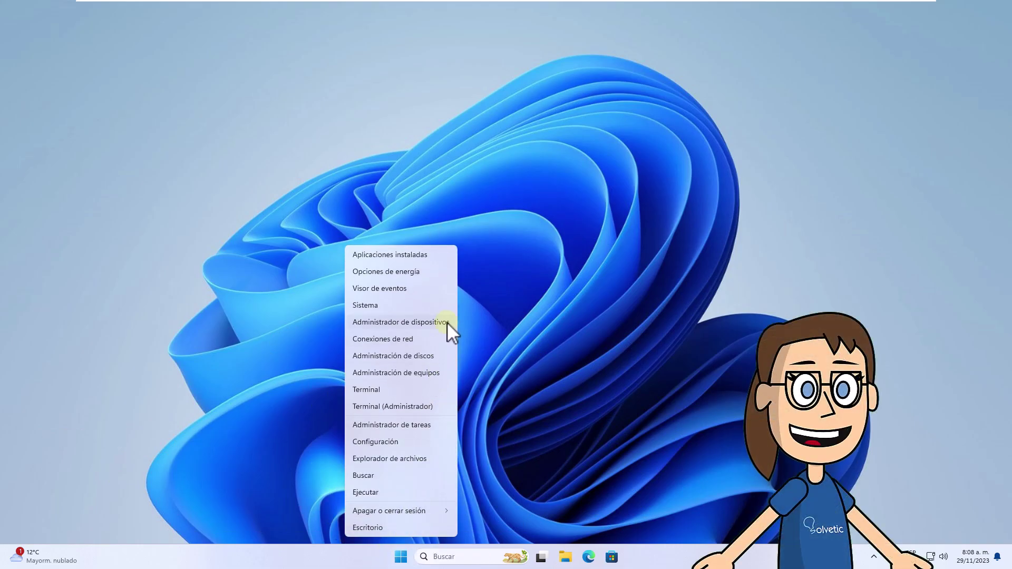
left_click(400, 322)
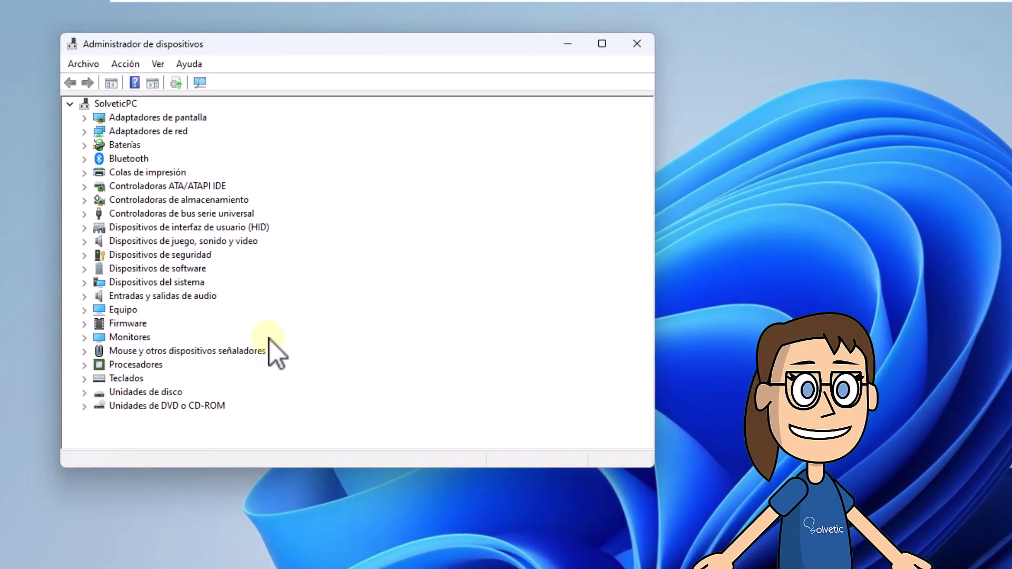
left_click(85, 298)
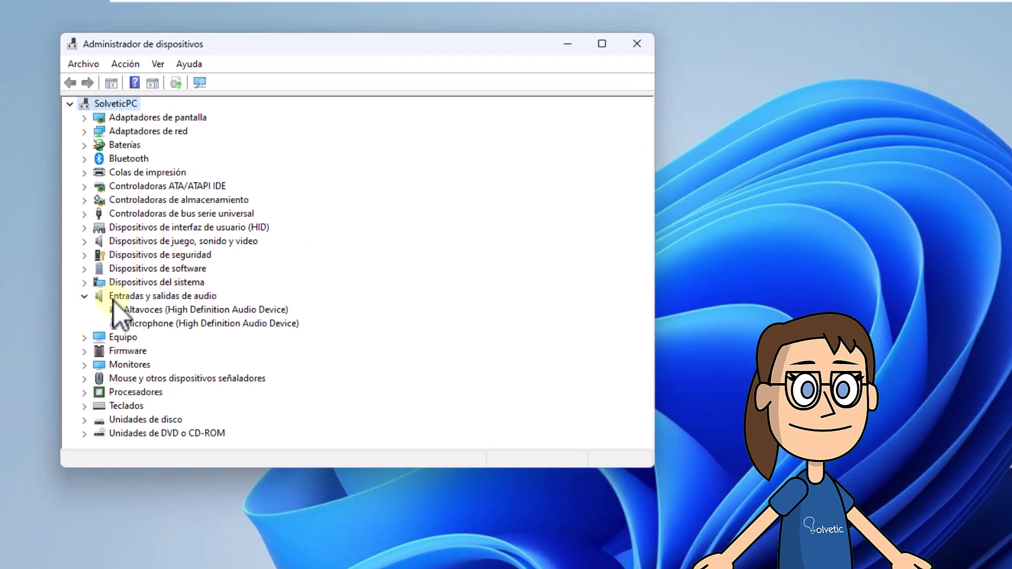
- Start a manual driver update for Altavoces (High Definition Audio Device), choosing from the list of drivers available on the computer
left_click(183, 313)
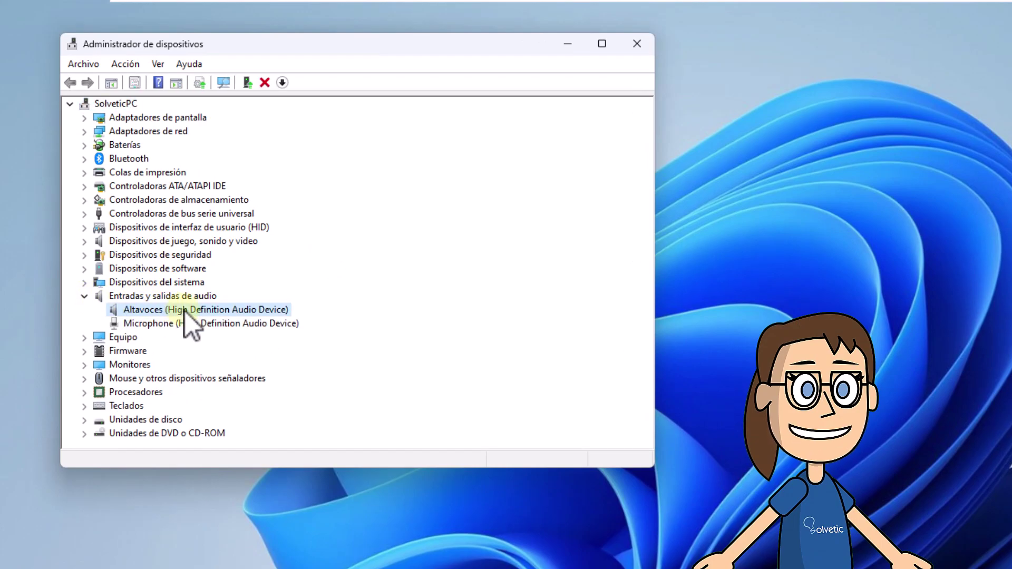
right_click(187, 312)
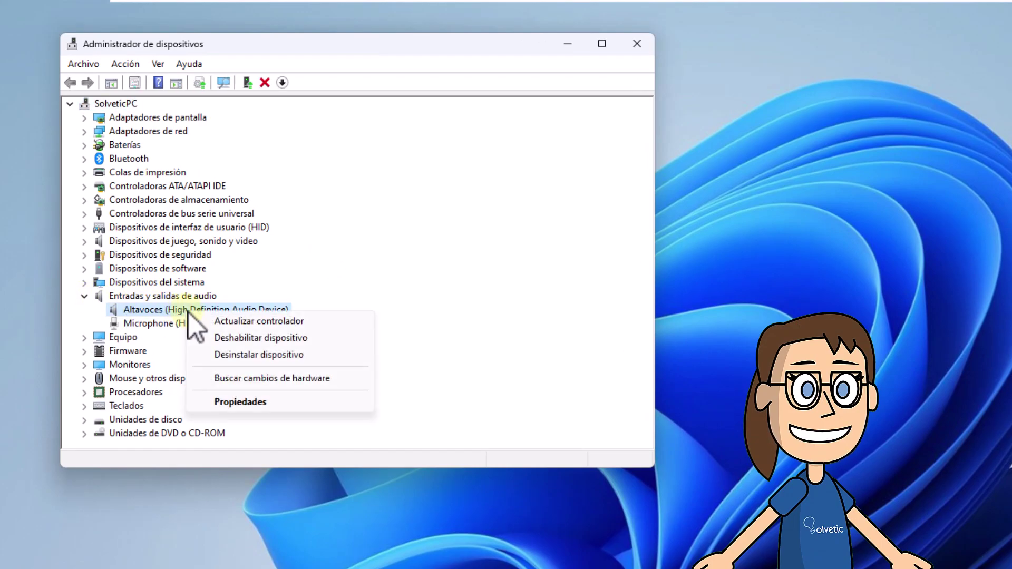
left_click(306, 322)
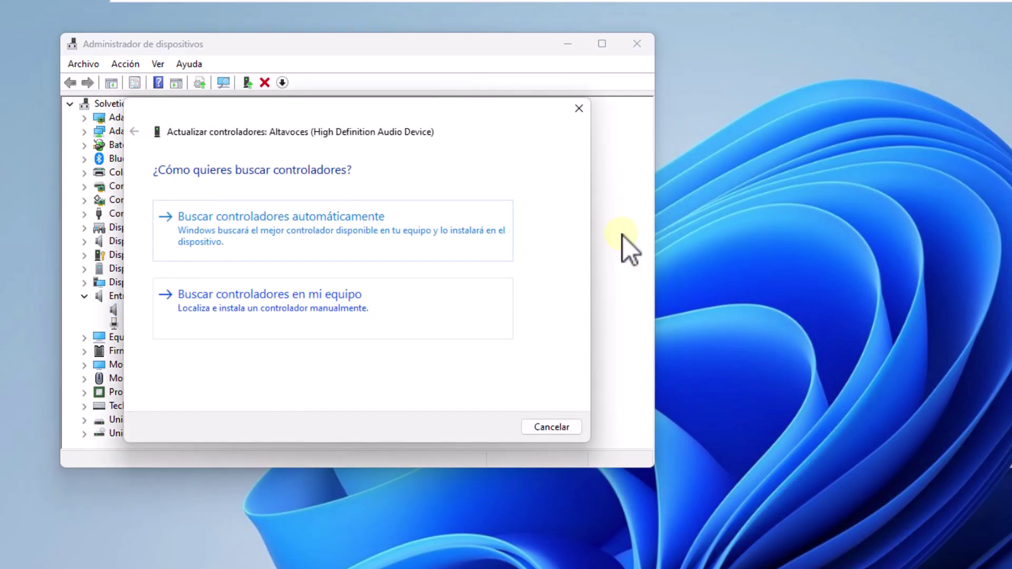
left_click(425, 312)
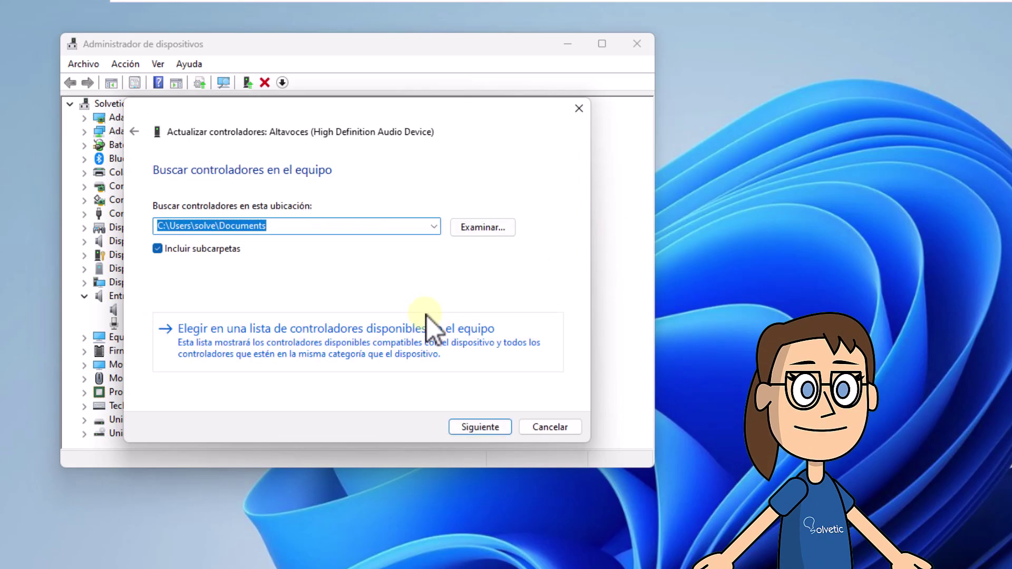
left_click(426, 316)
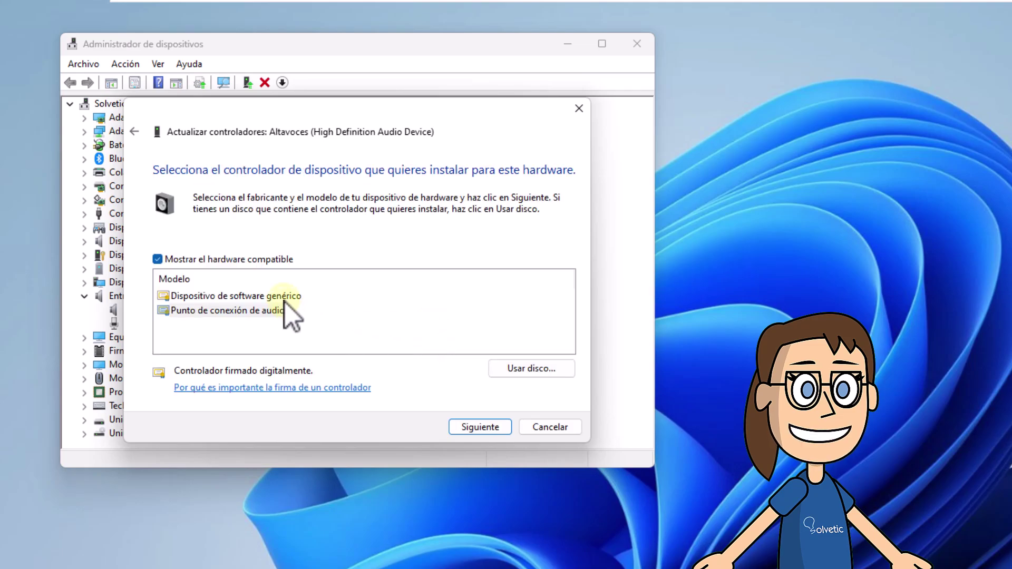
- Install the Punto de conexión de audio driver for the speakers and close the wizard and Administrador de dispositivos
left_click(285, 302)
left_click(268, 310)
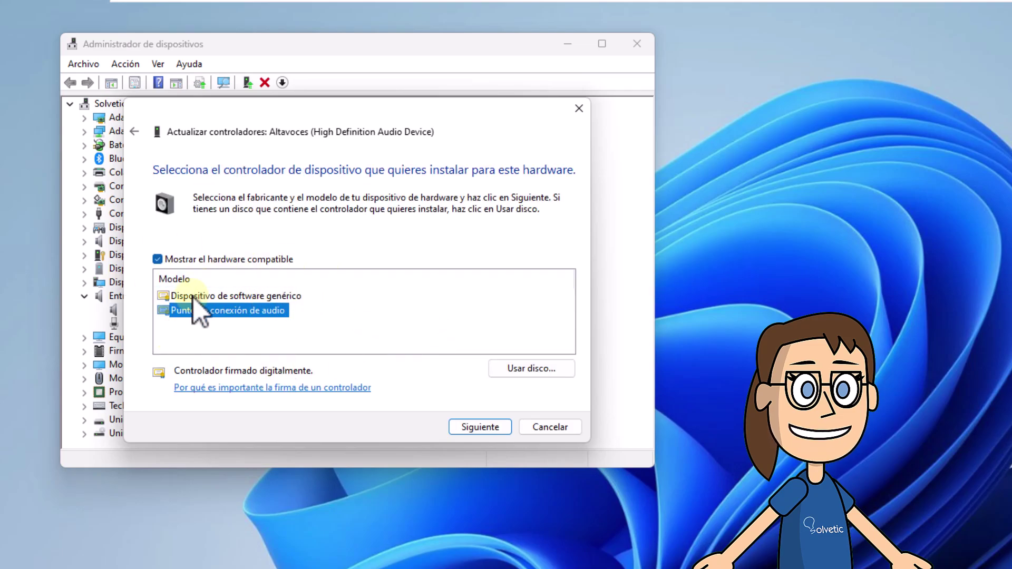
left_click(484, 427)
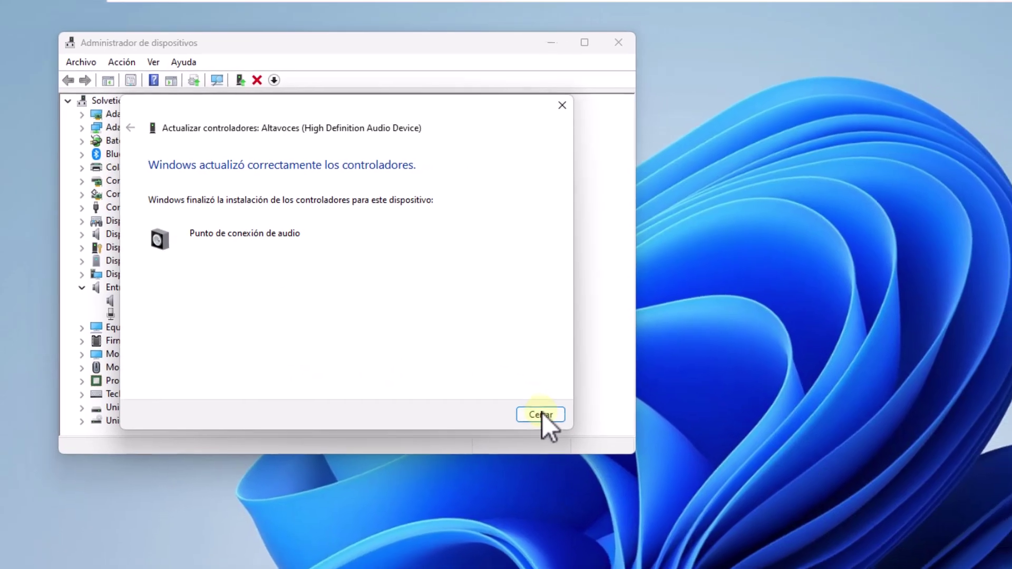
left_click(553, 426)
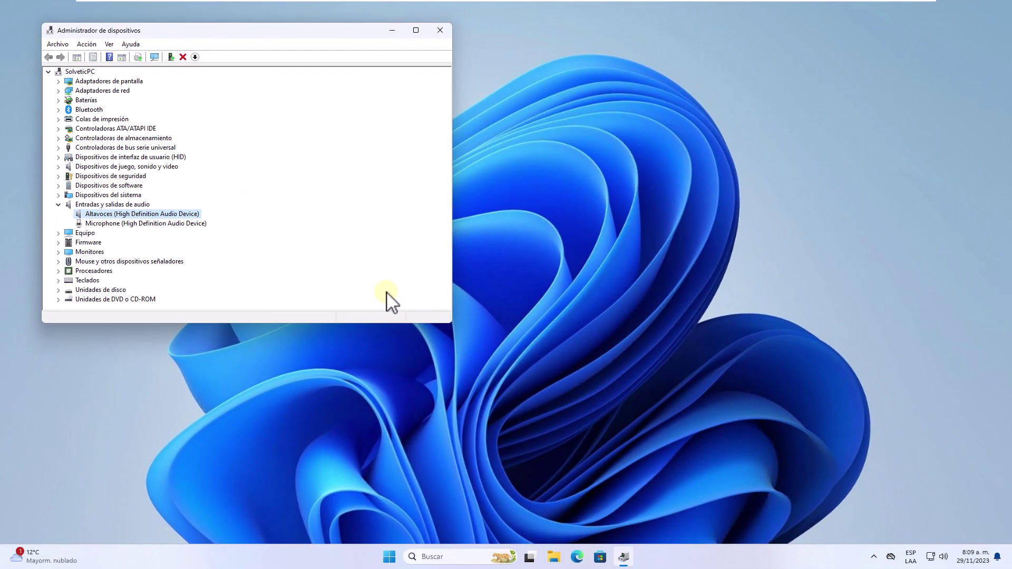
left_click(440, 30)
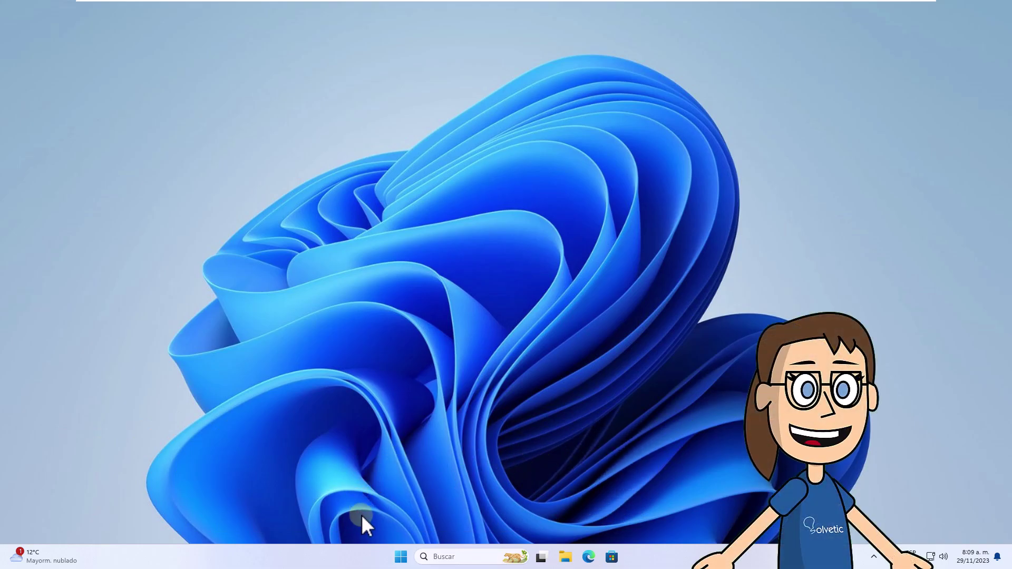
- Reopen Administrador de dispositivos and expand Entradas y salidas de audio
right_click(399, 557)
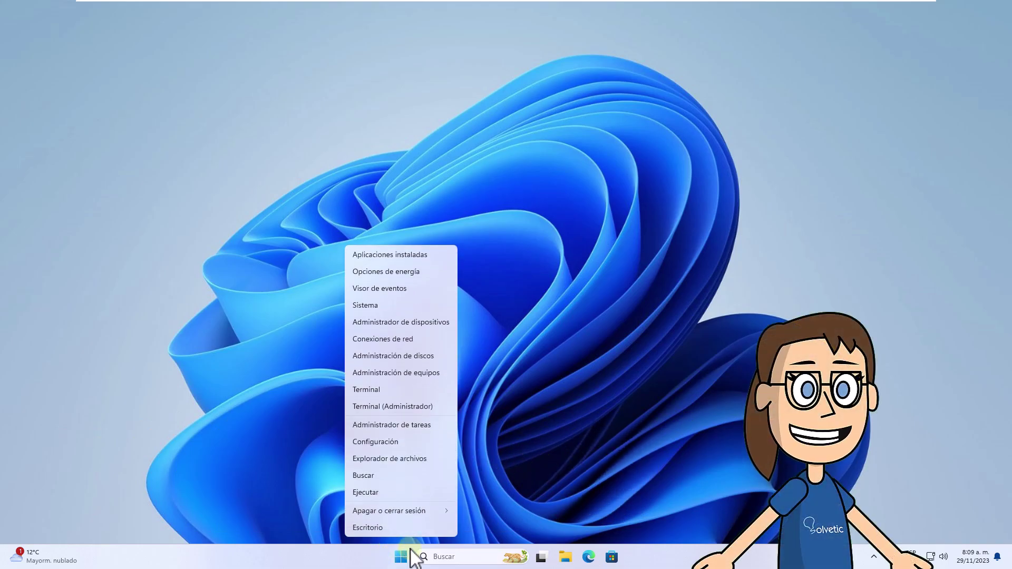
left_click(441, 322)
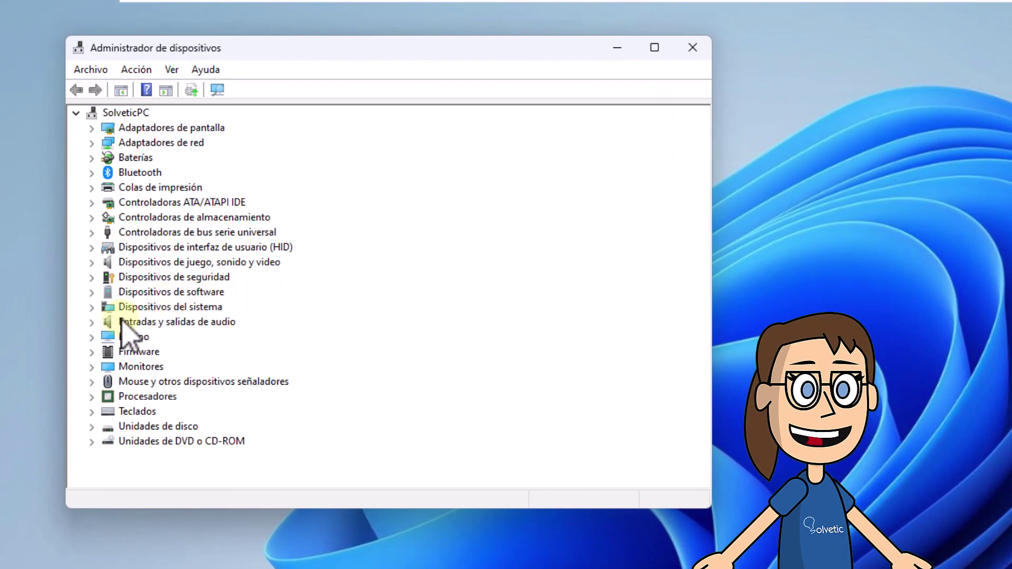
left_click(93, 322)
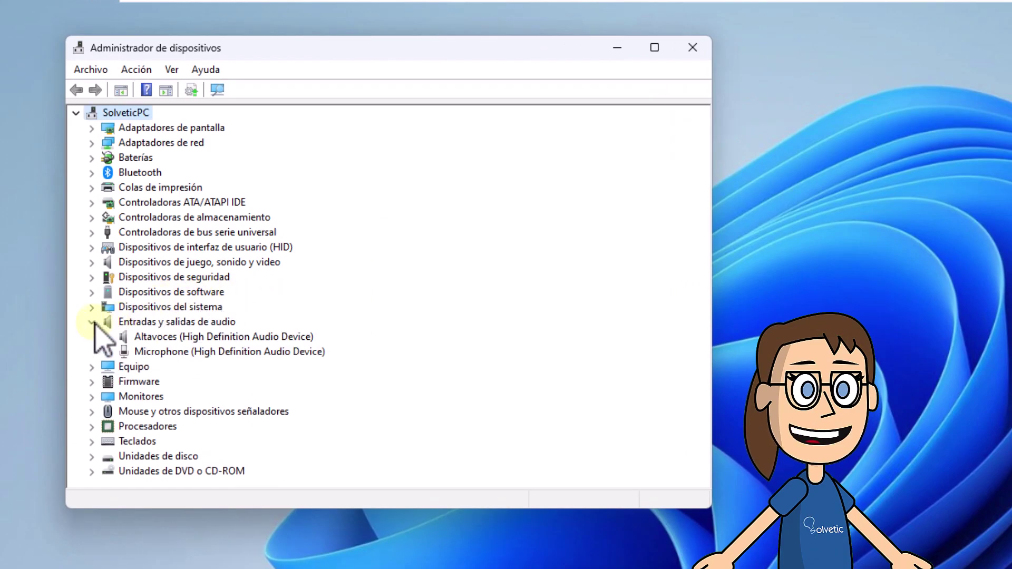
- Update the driver of Altavoces (High Definition Audio Device) by searching for controllers automatically
left_click(192, 340)
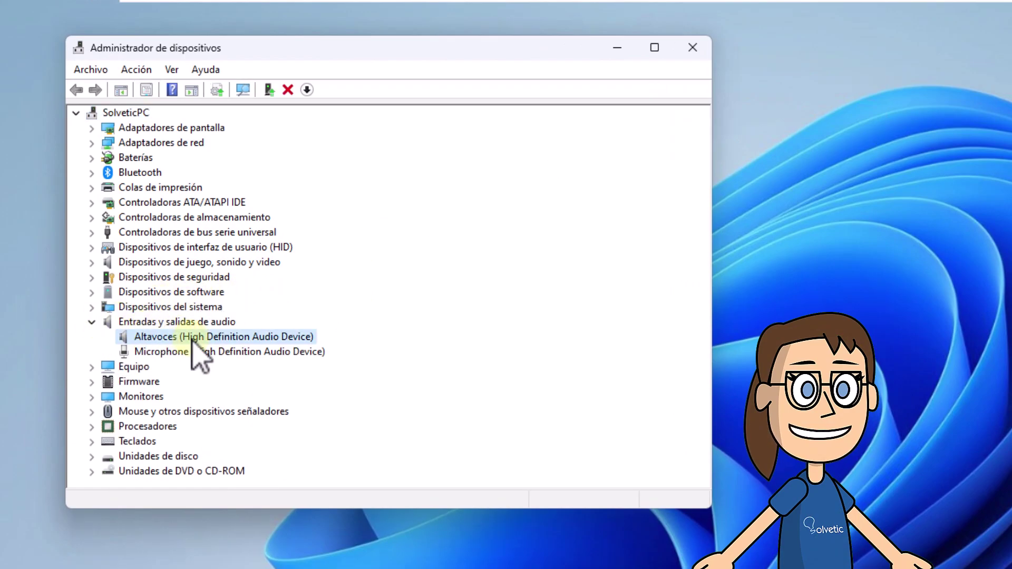
right_click(192, 341)
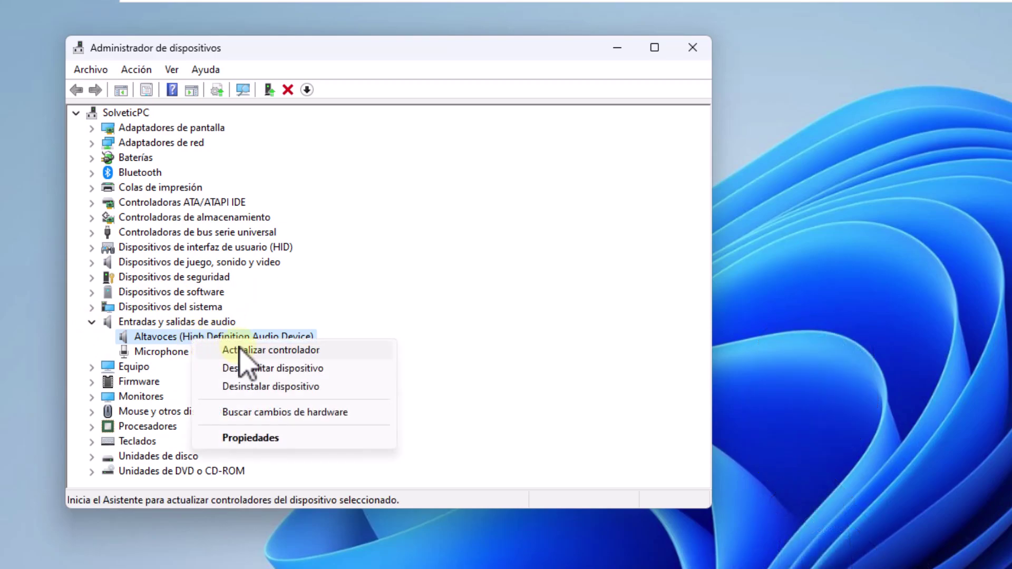
left_click(239, 350)
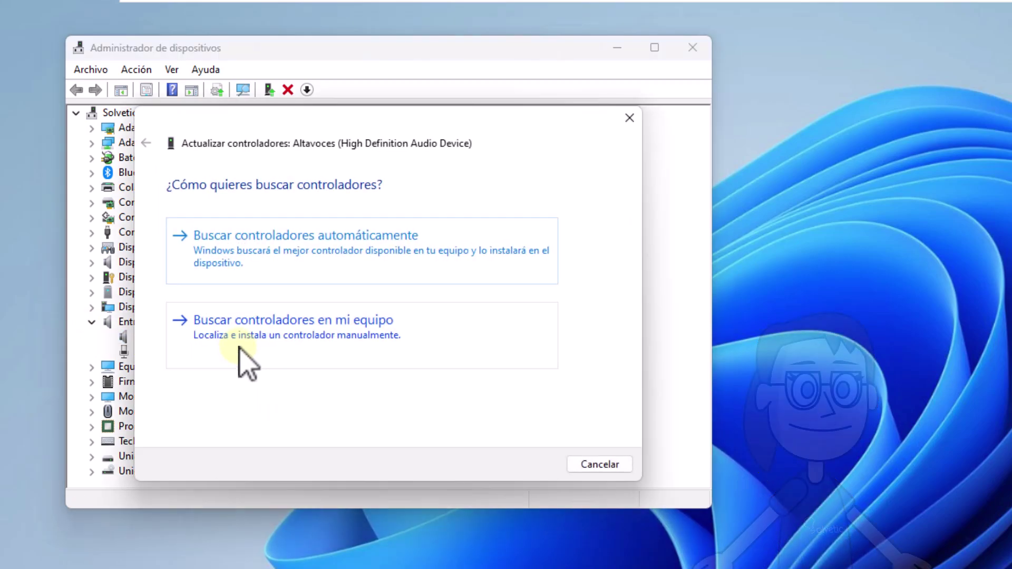
left_click(398, 264)
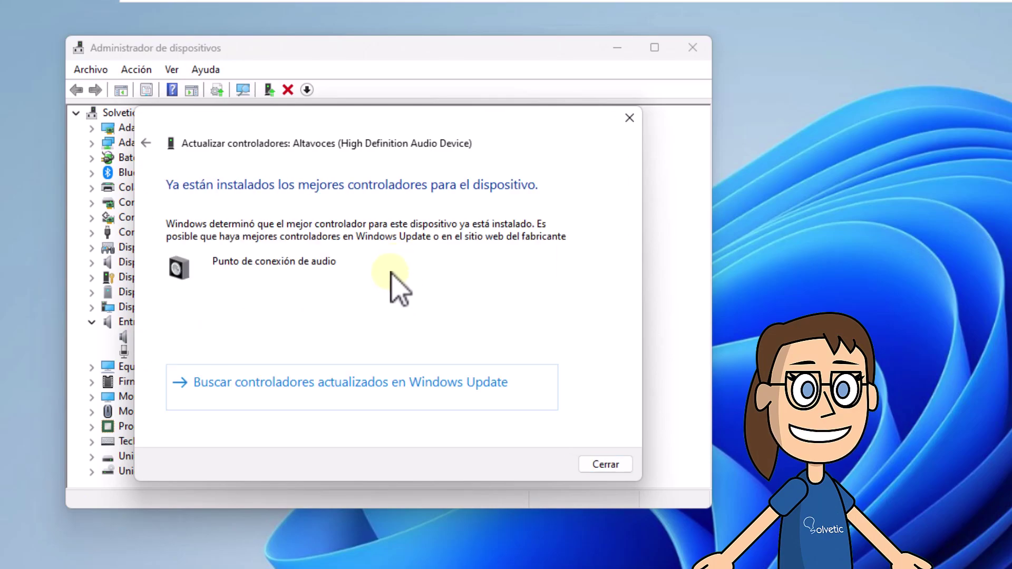
- Look for updated drivers in Windows Update, and close Configuración and Administrador de dispositivos
left_click(393, 376)
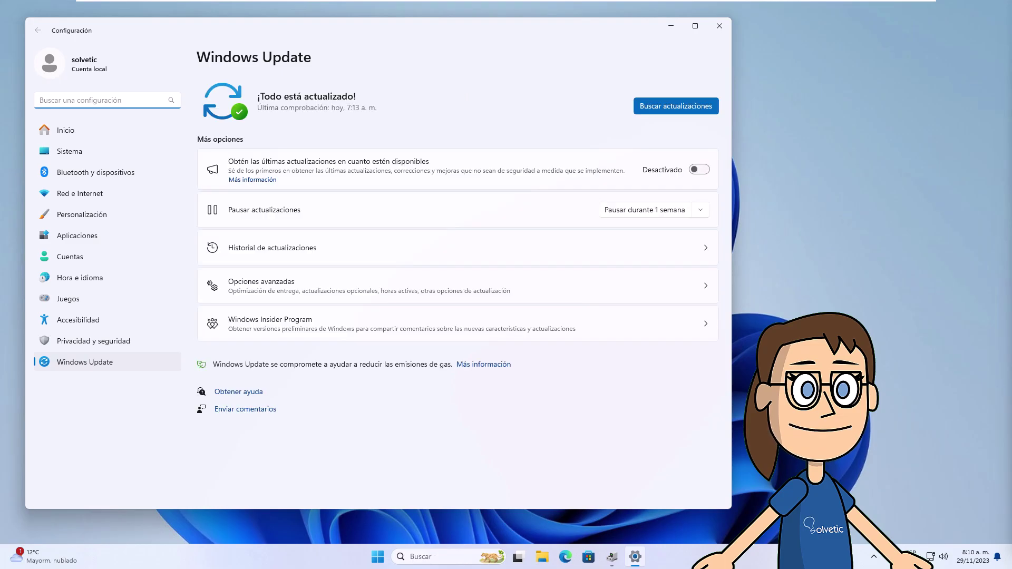
left_click(720, 27)
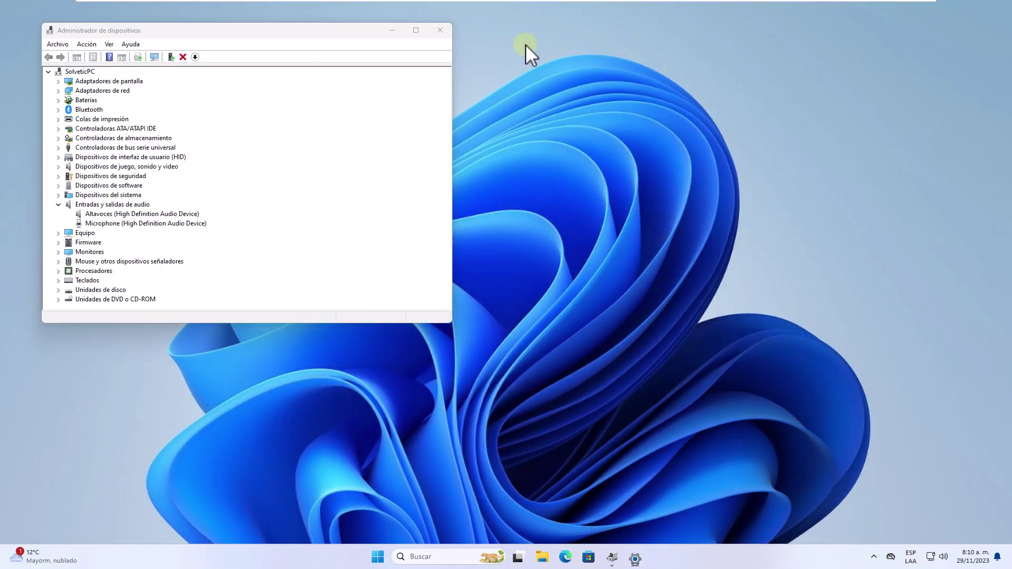
left_click(440, 30)
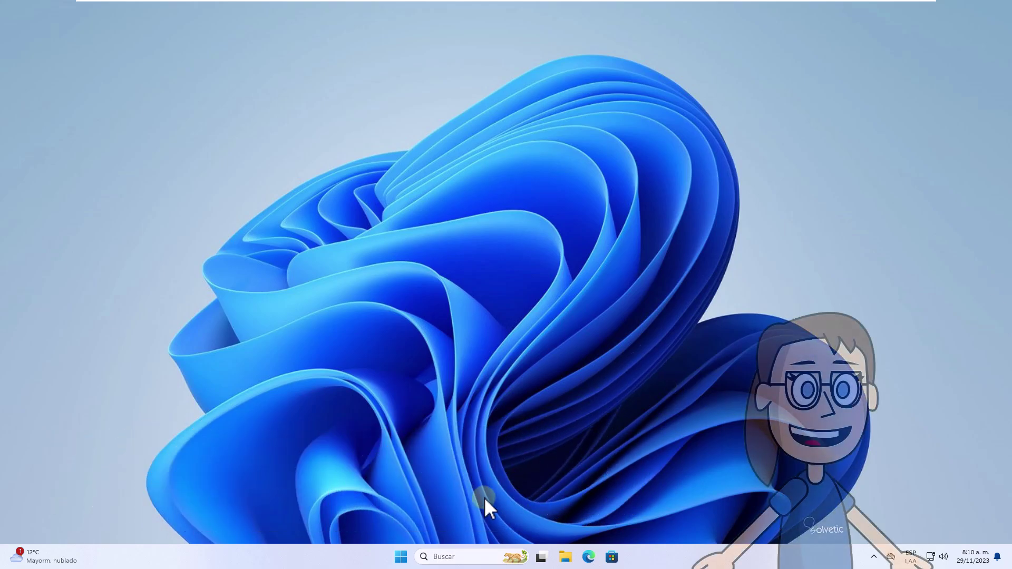
- Search Windows for "control", open Panel de control and go to the Hardware y sonido category
left_click(474, 557)
type("con")
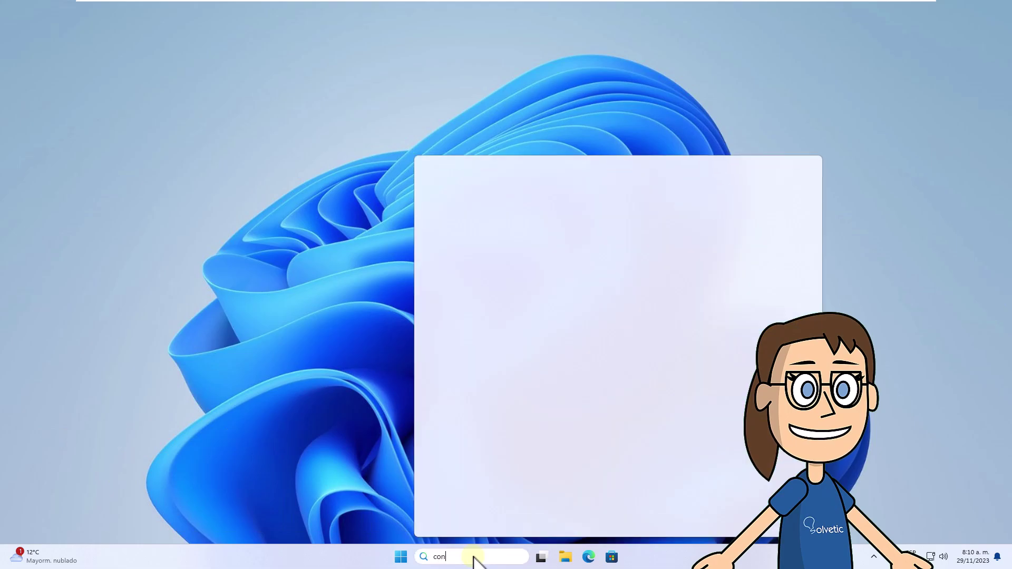
type("trol")
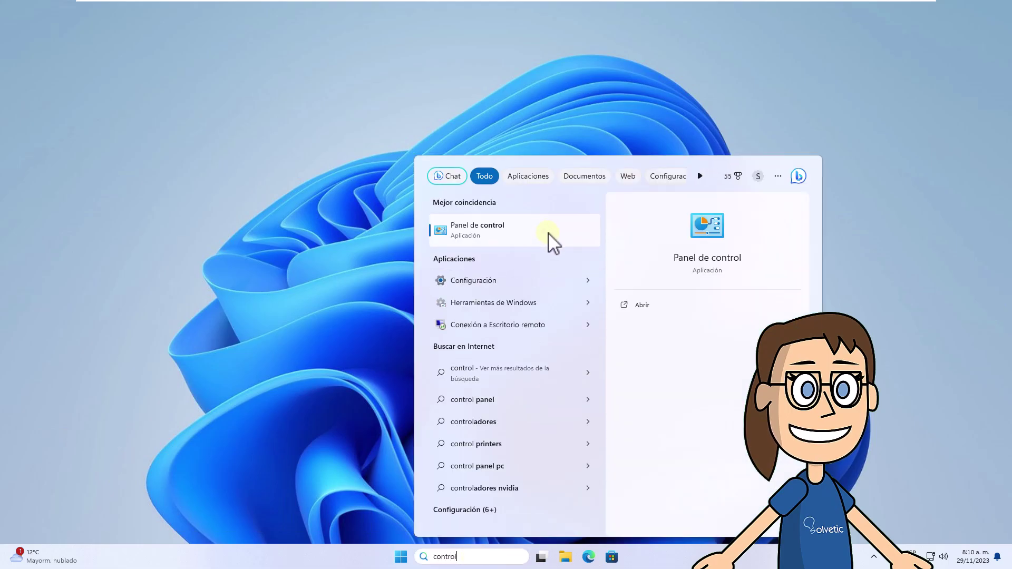
key("Return")
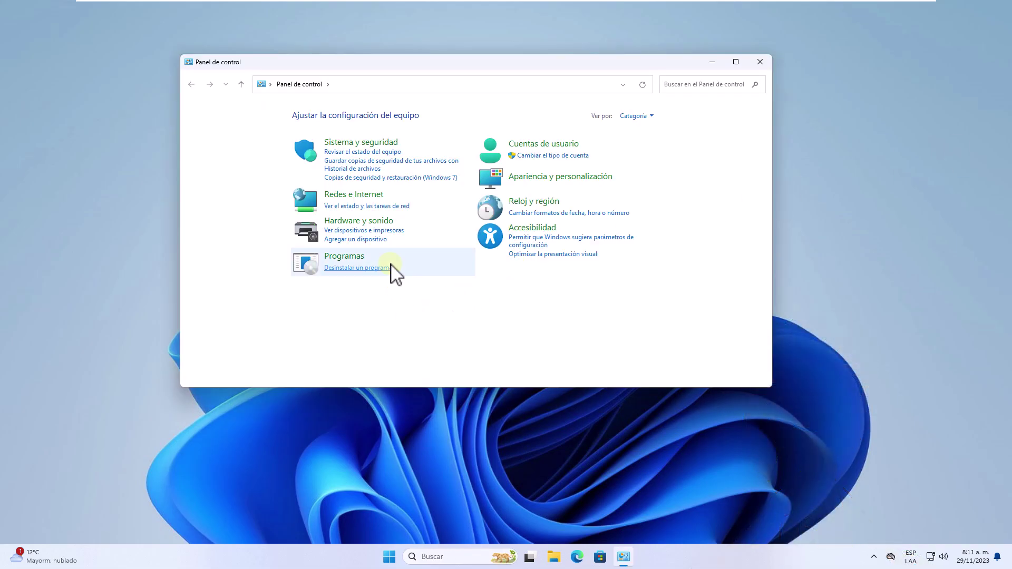
left_click(378, 223)
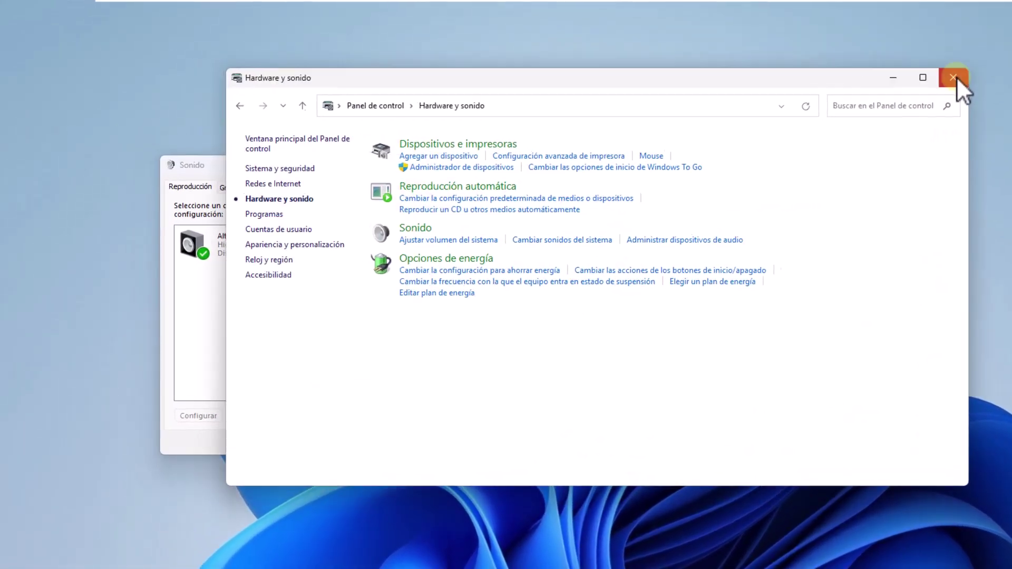
- Close the Hardware y sonido window, select Altavoces as the playback device in Sonido and accept the dialog
left_click(760, 62)
left_click(268, 277)
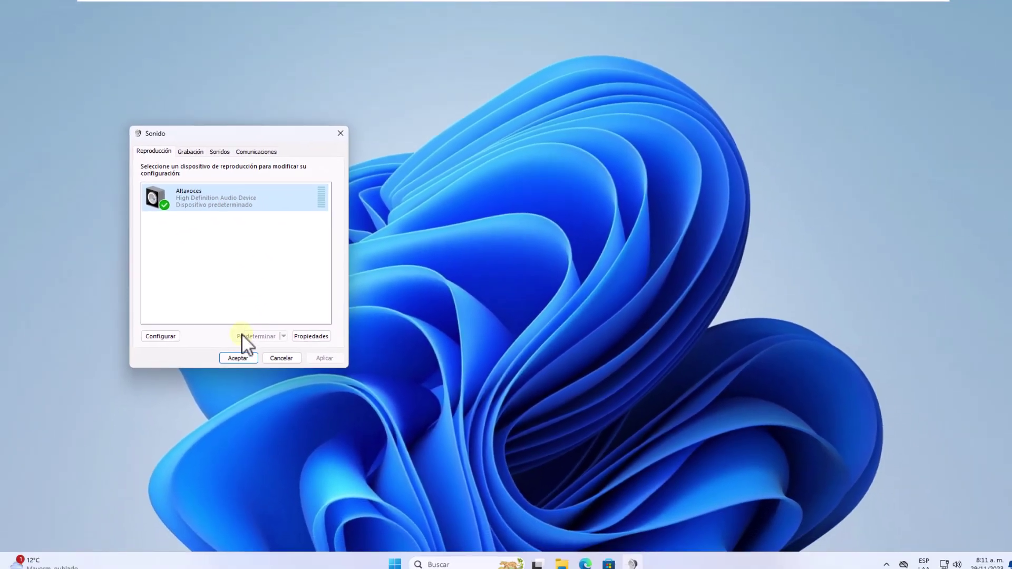
left_click(330, 496)
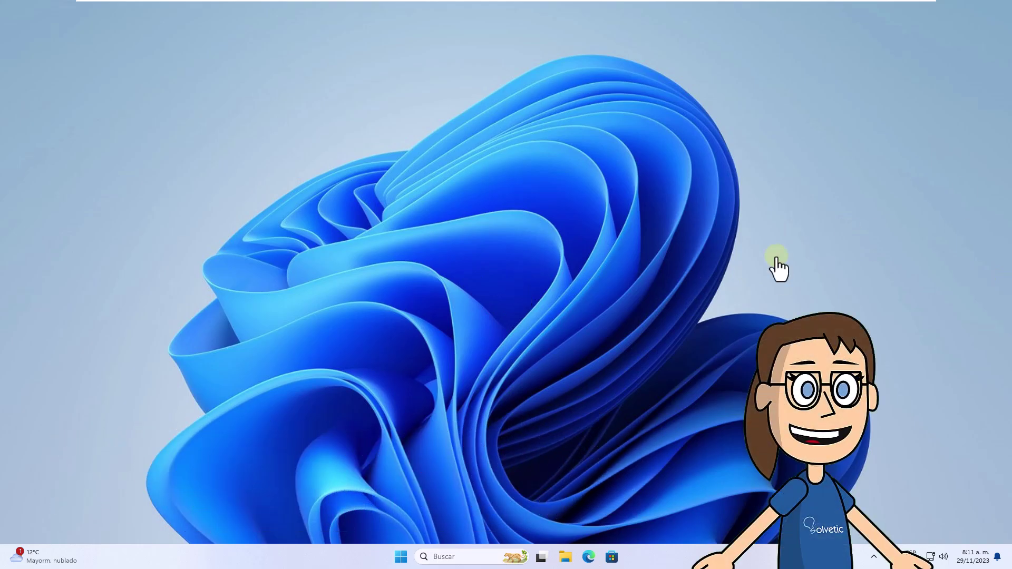
- Search Windows for "control", open Sonido from Hardware y sonido in Panel de control, and close the Hardware y sonido window
left_click(466, 558)
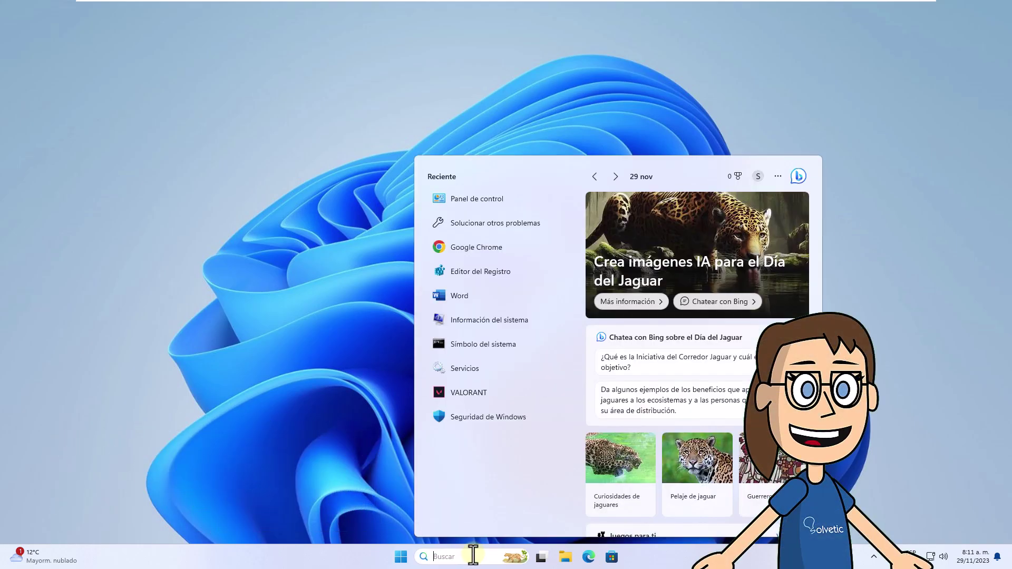
type("control")
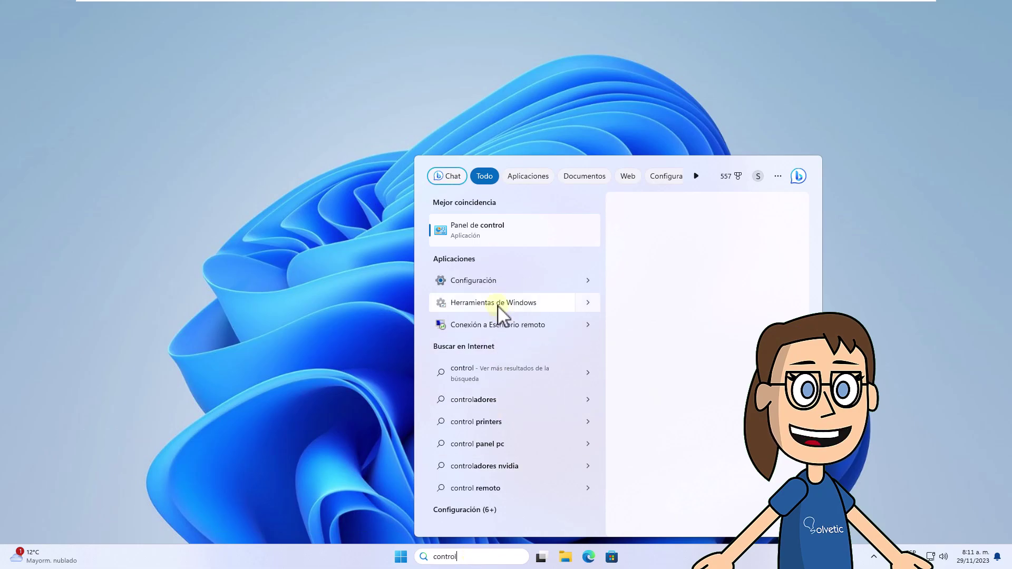
left_click(485, 235)
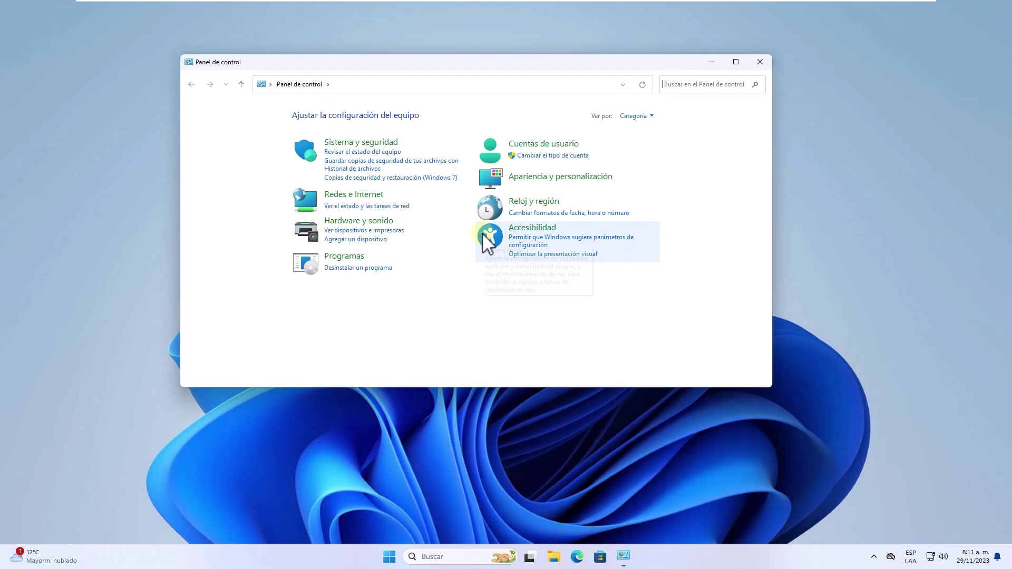
left_click(378, 222)
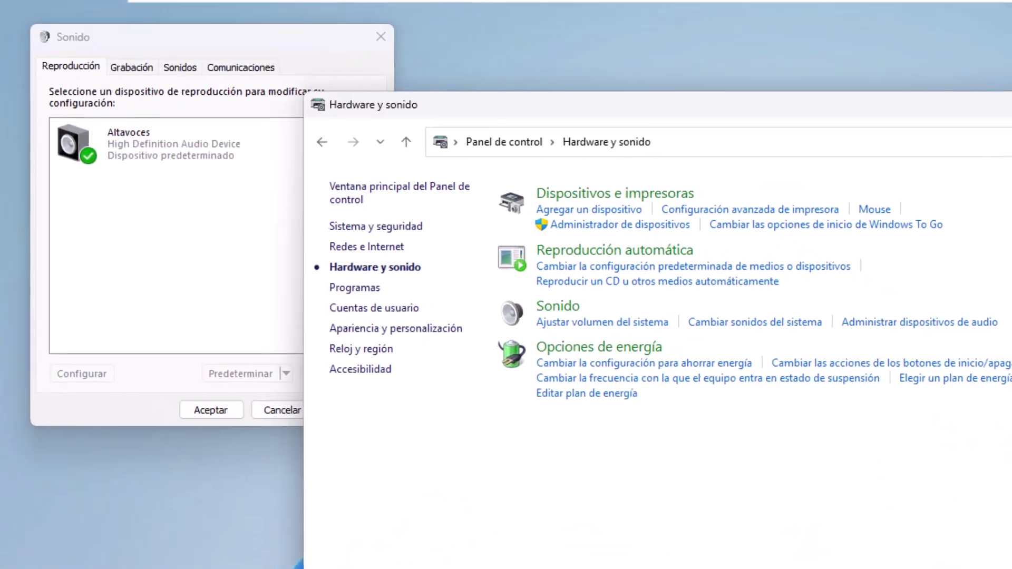
left_click(760, 62)
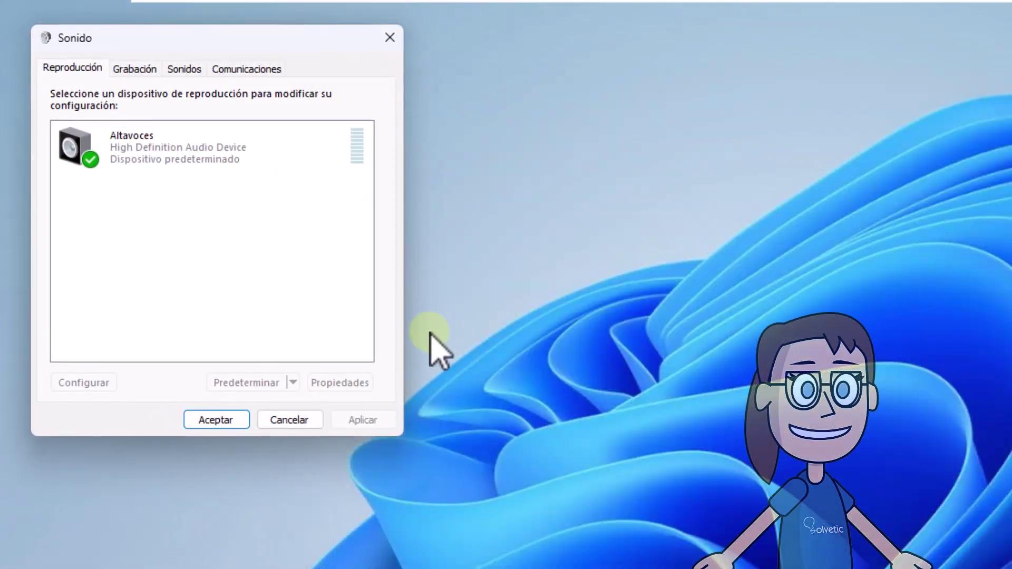
- Set the default format of Altavoces to 16 bit, 48000 Hz (Calidad de DVD) in its advanced properties and accept both dialogs
left_click(215, 165)
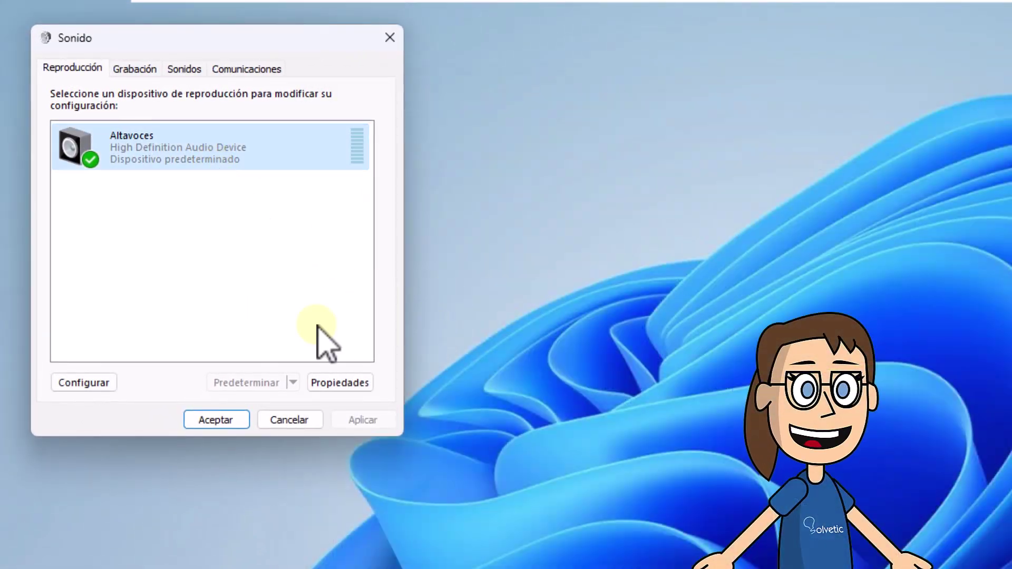
left_click(323, 382)
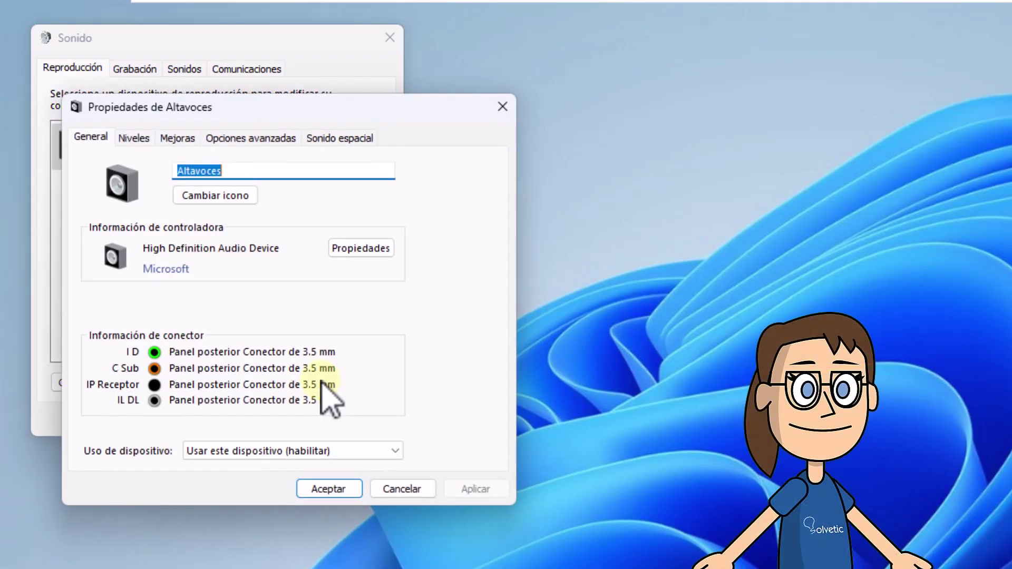
left_click(246, 136)
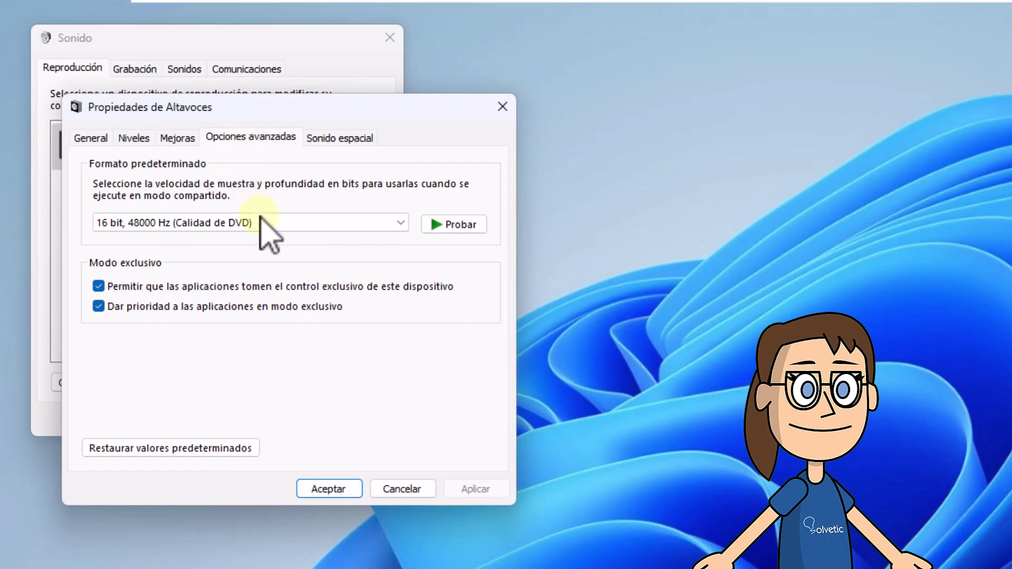
left_click(267, 221)
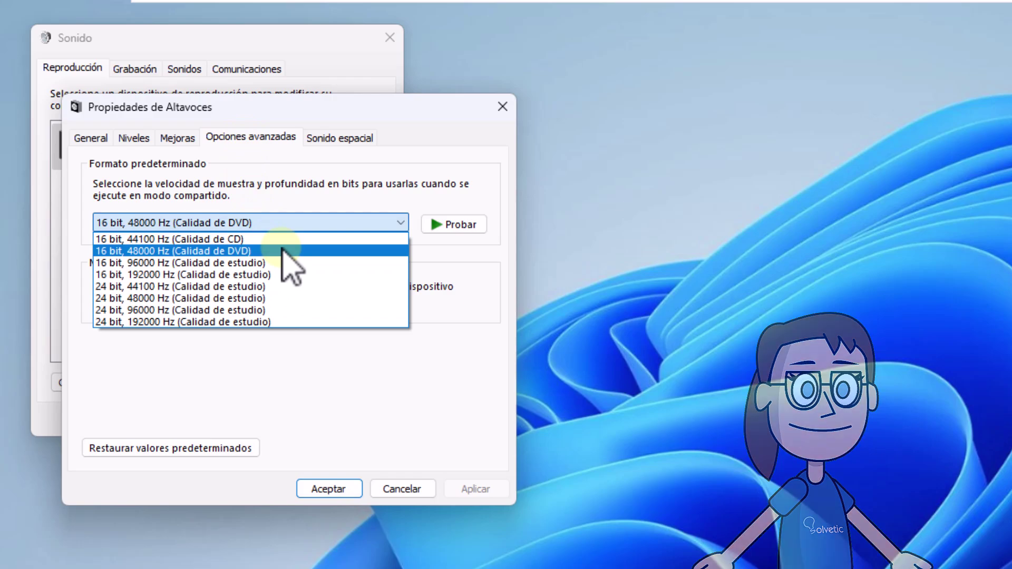
left_click(285, 251)
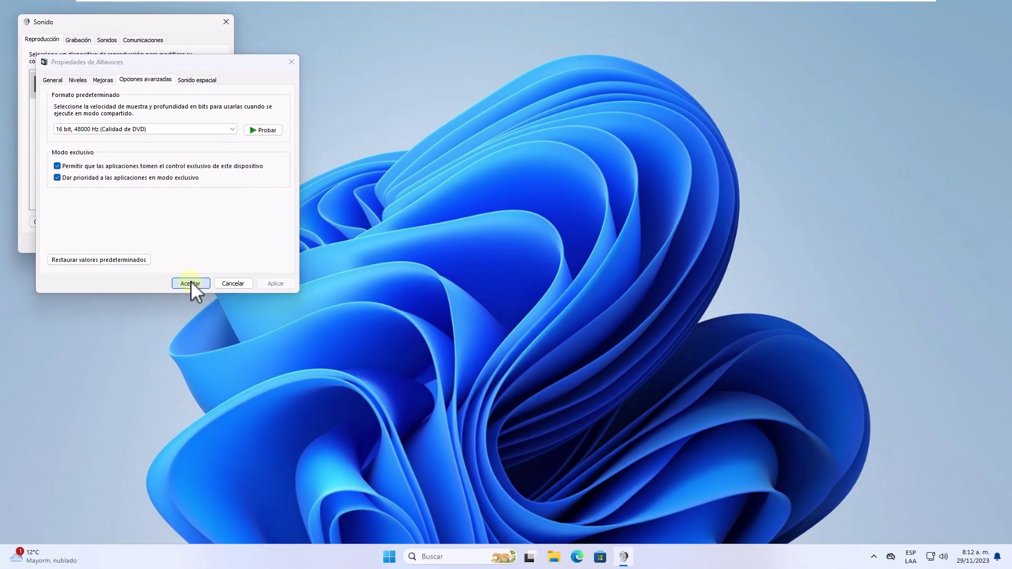
left_click(191, 283)
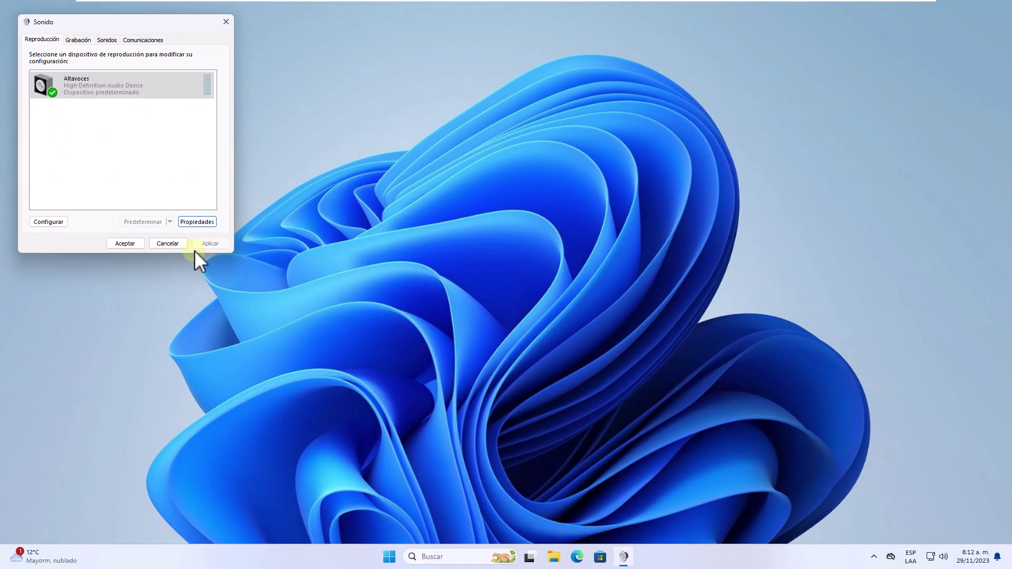
left_click(138, 242)
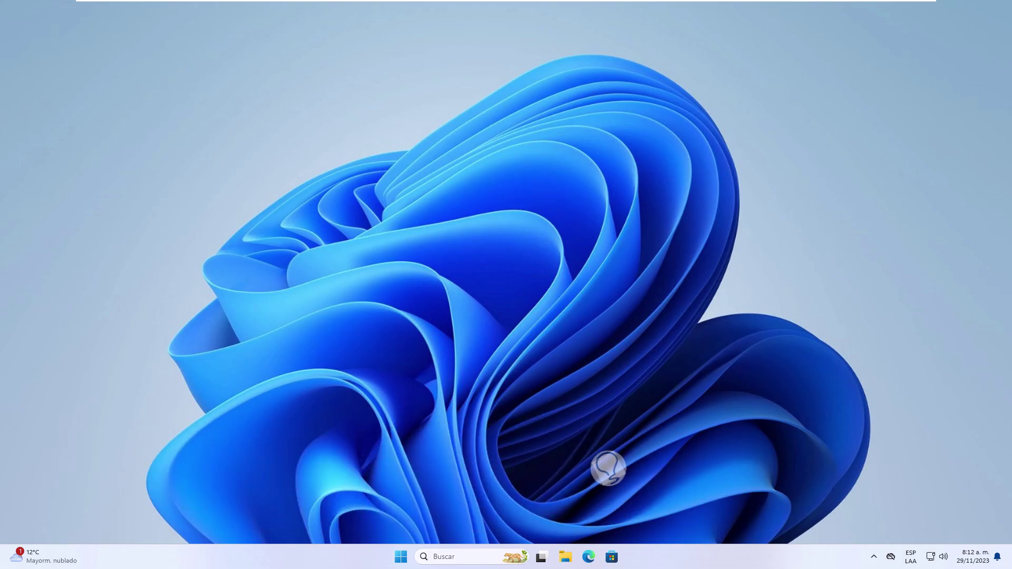
- Open Administrador de dispositivos and uninstall Altavoces (High Definition Audio Device) under Entradas y salidas de audio
right_click(406, 557)
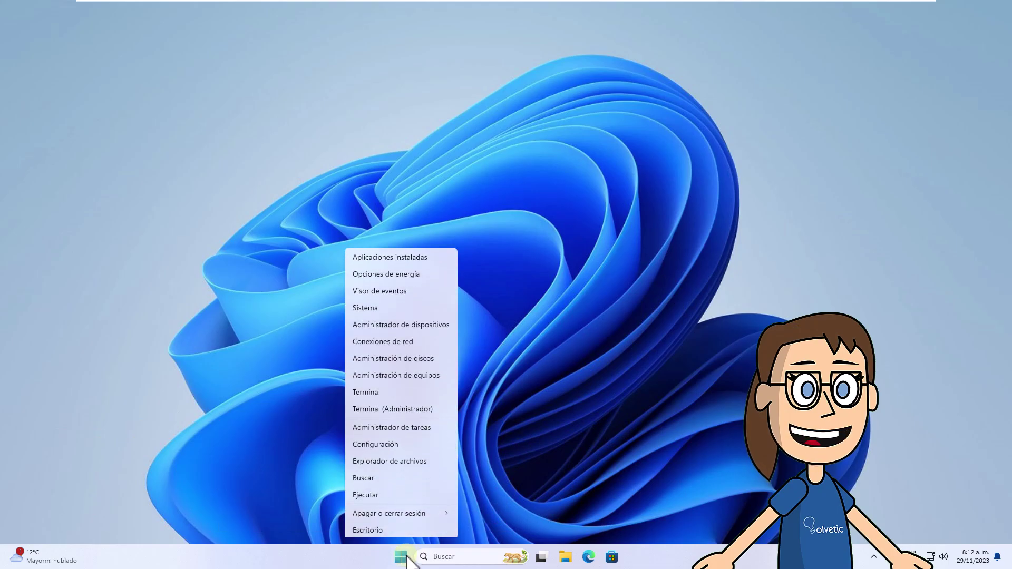
left_click(441, 321)
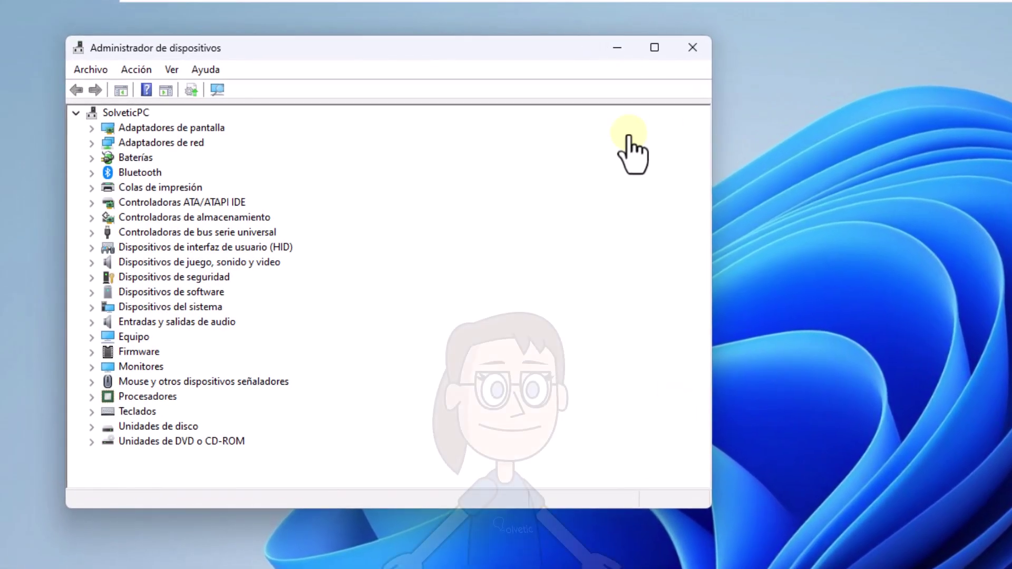
left_click(92, 322)
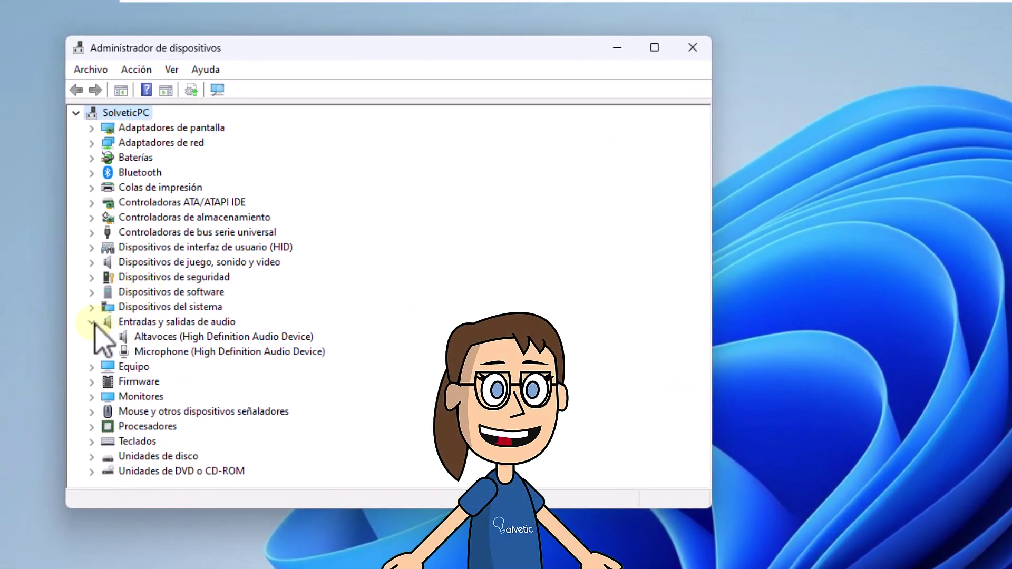
left_click(221, 337)
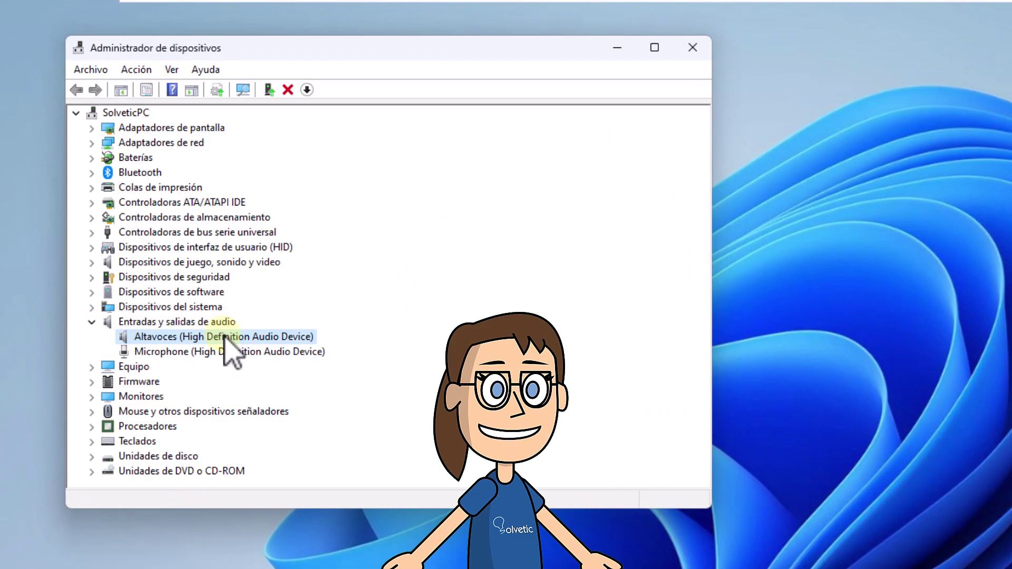
right_click(227, 341)
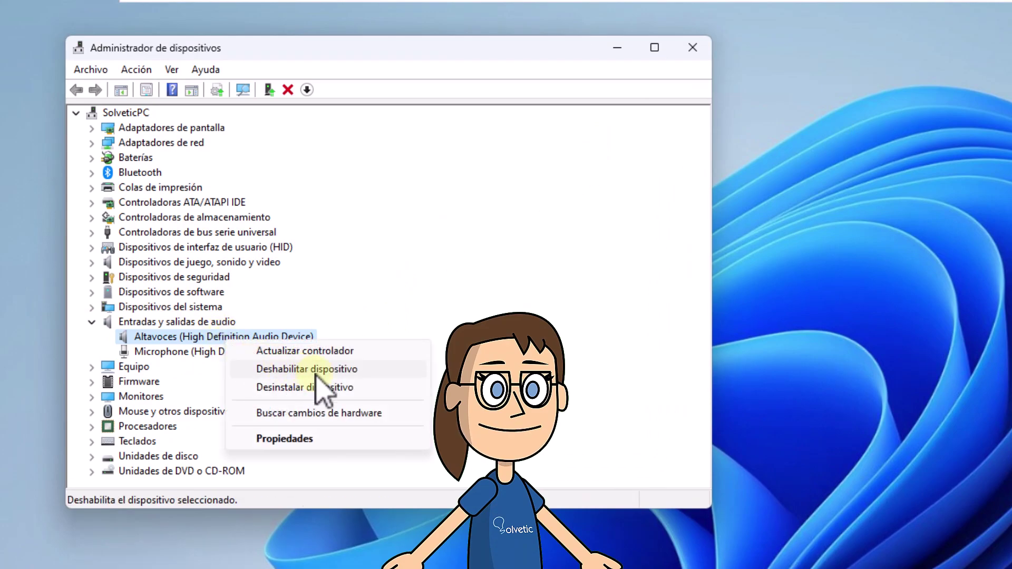
left_click(348, 391)
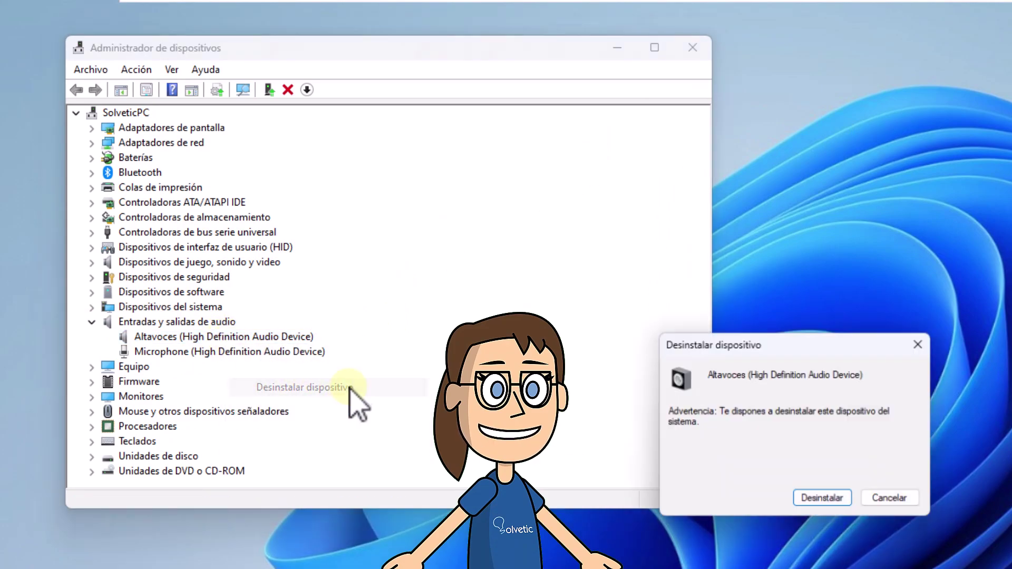
left_click(822, 499)
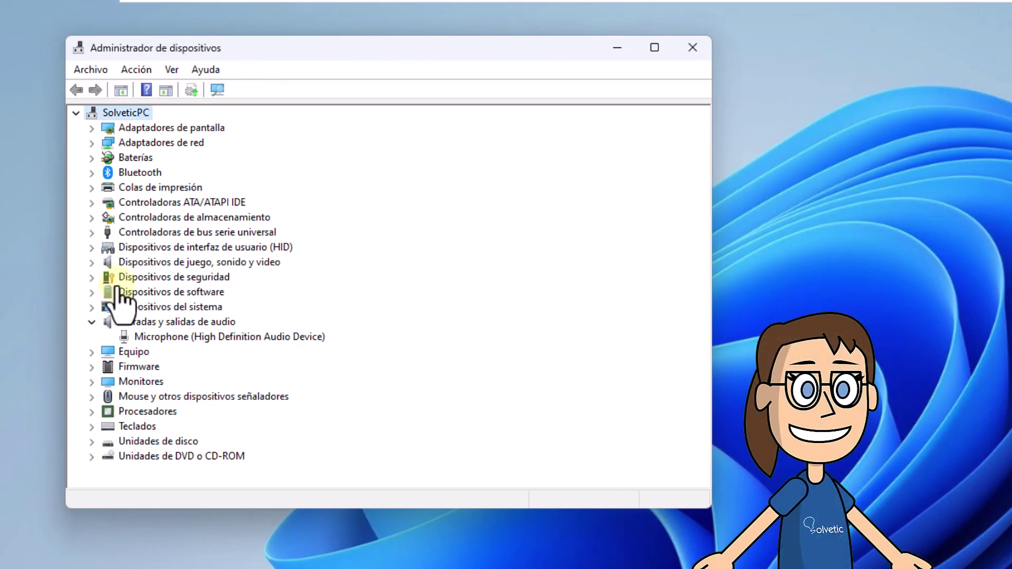
- Scan for hardware changes to reinstall Altavoces (High Definition Audio Device), and close Administrador de dispositivos
left_click(138, 70)
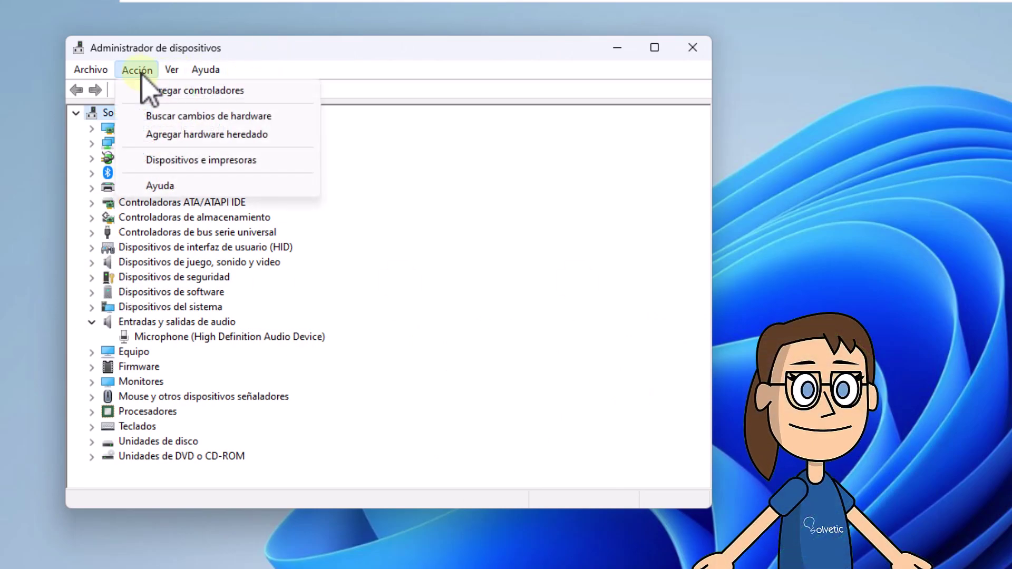
left_click(166, 120)
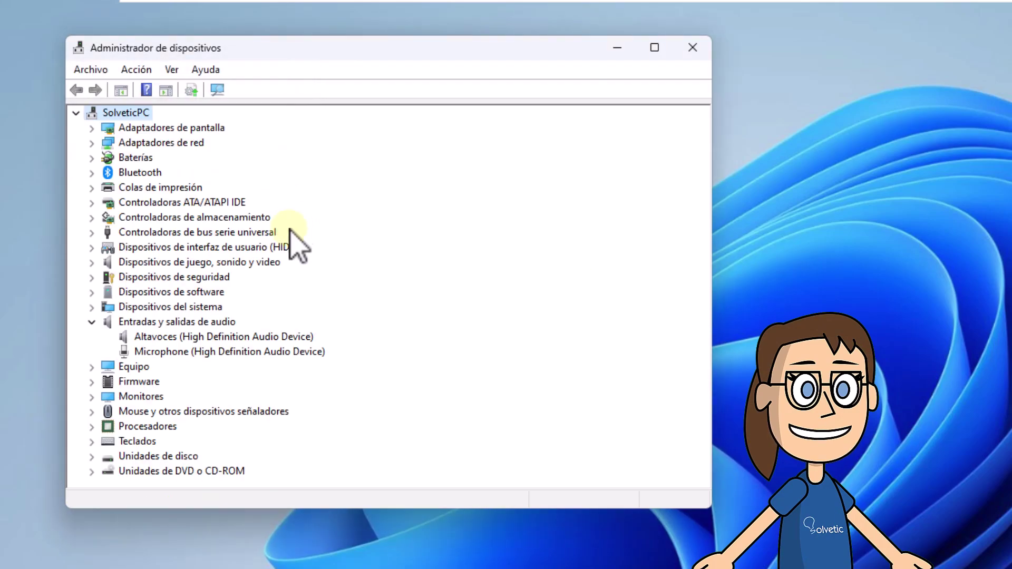
left_click(280, 337)
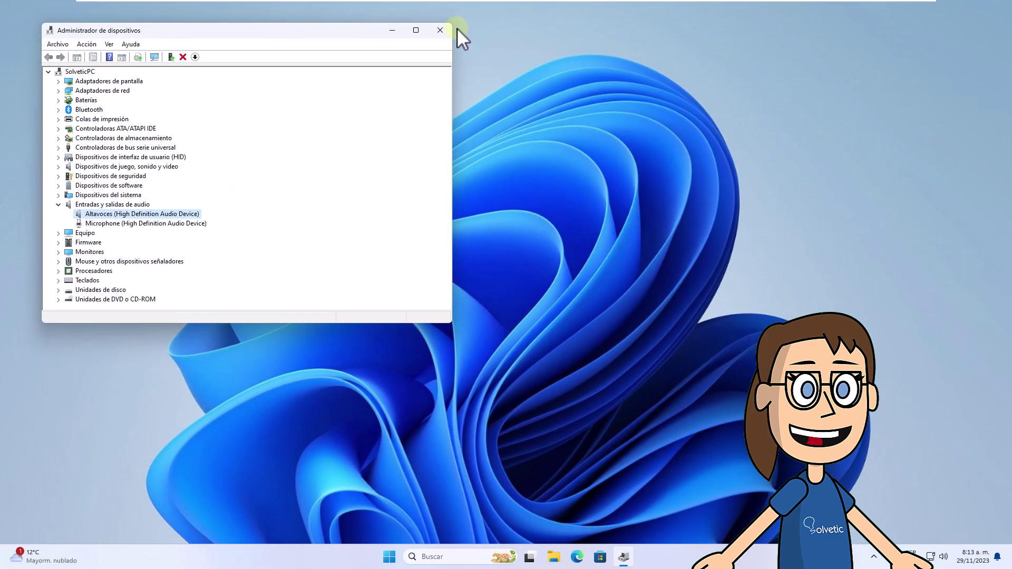
left_click(441, 30)
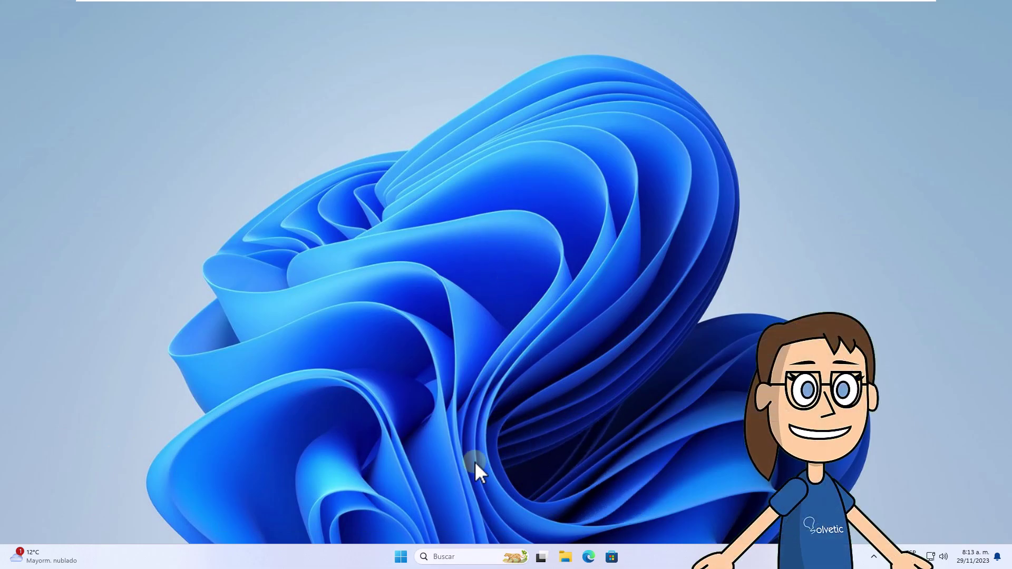
- Search Windows for "control", open Panel de control and open the Sonido dialog from Hardware y sonido
left_click(460, 550)
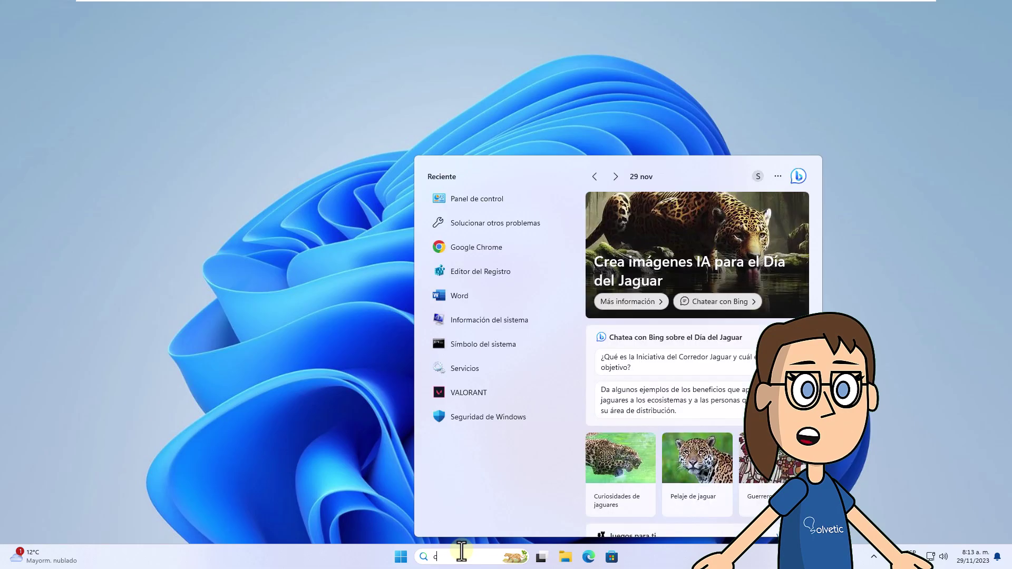
type("control")
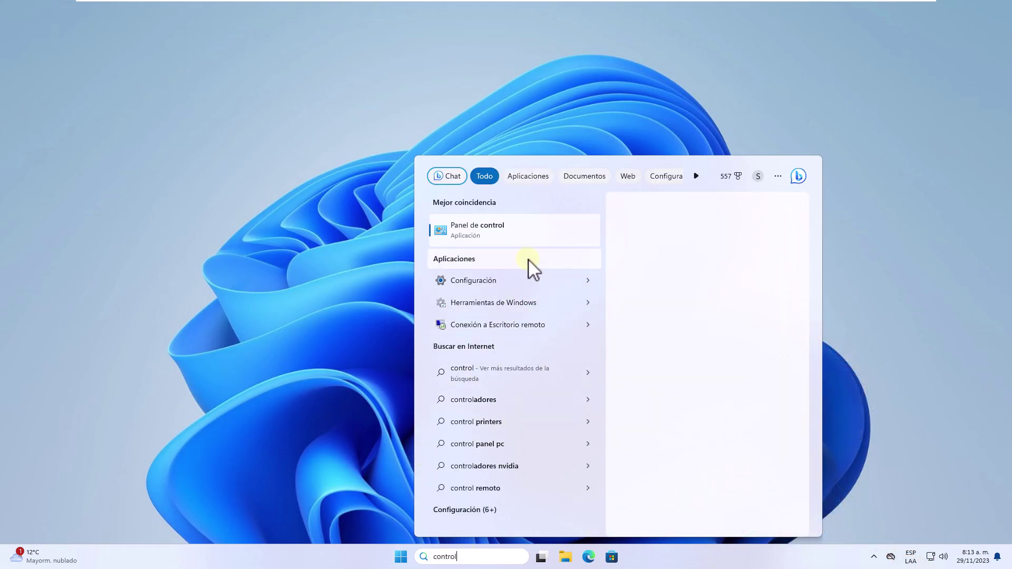
left_click(532, 234)
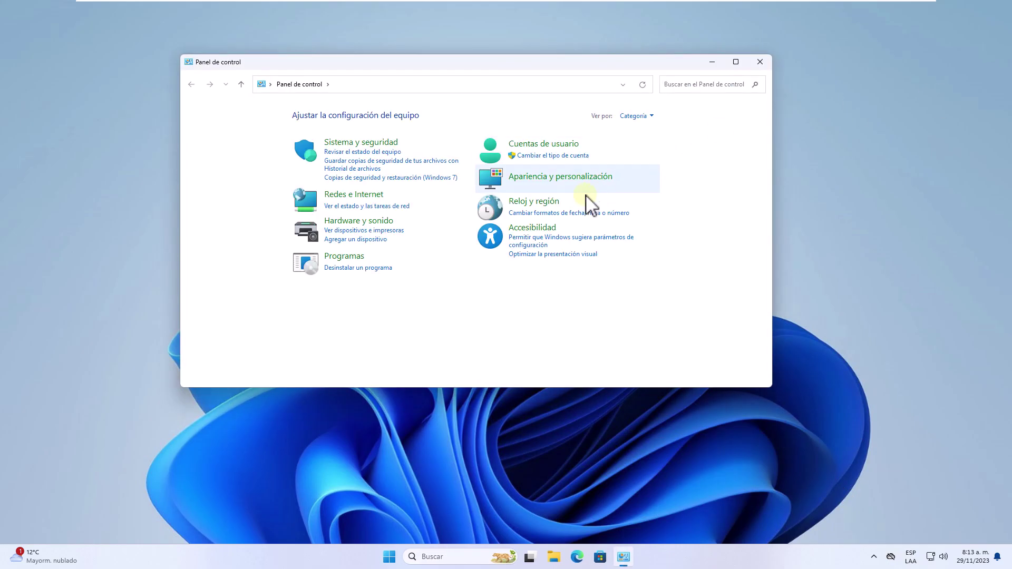
left_click(372, 221)
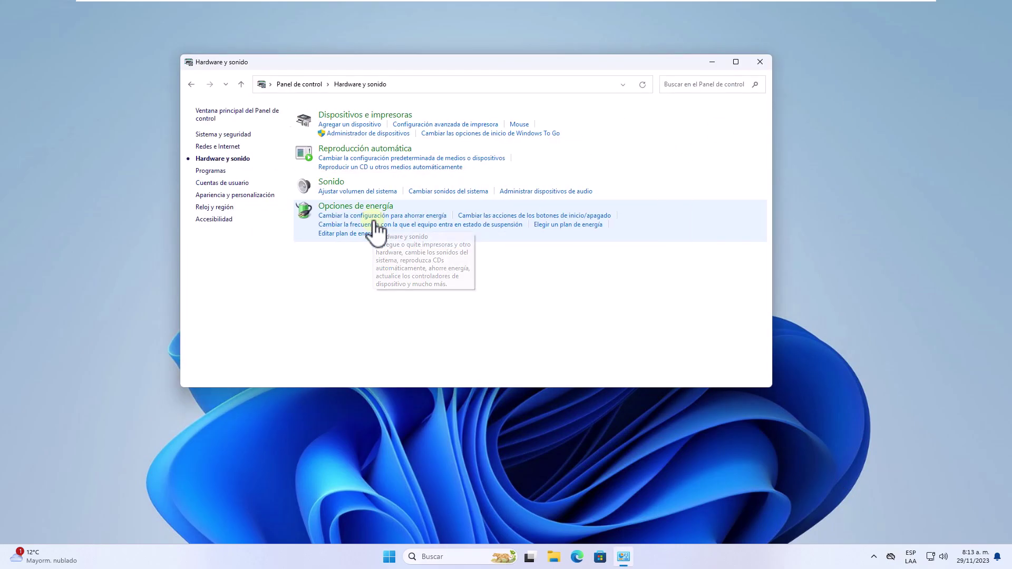
left_click(332, 183)
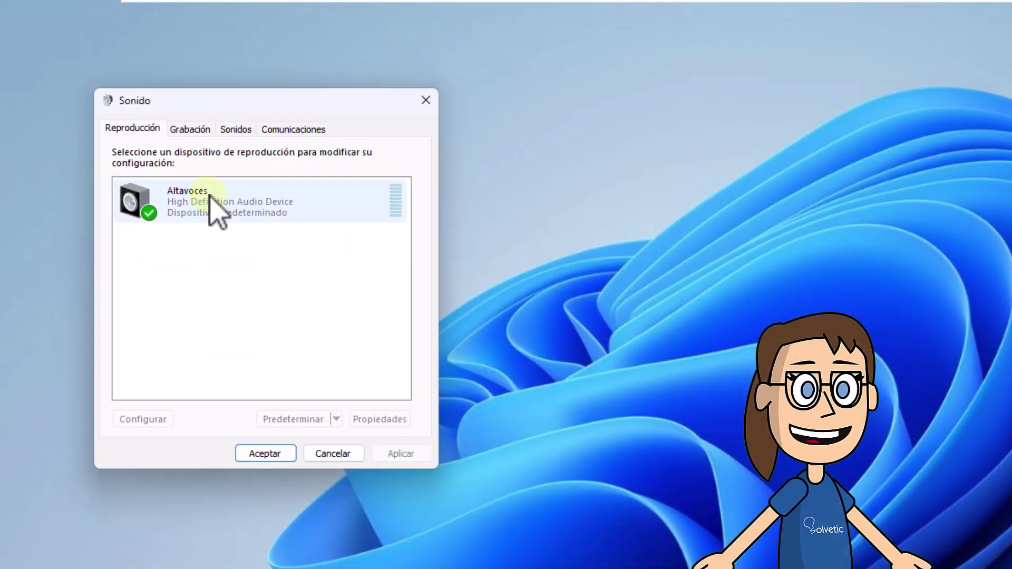
- Disable the Altavoces playback device, enable it again and accept the Sonido dialog
left_click(210, 197)
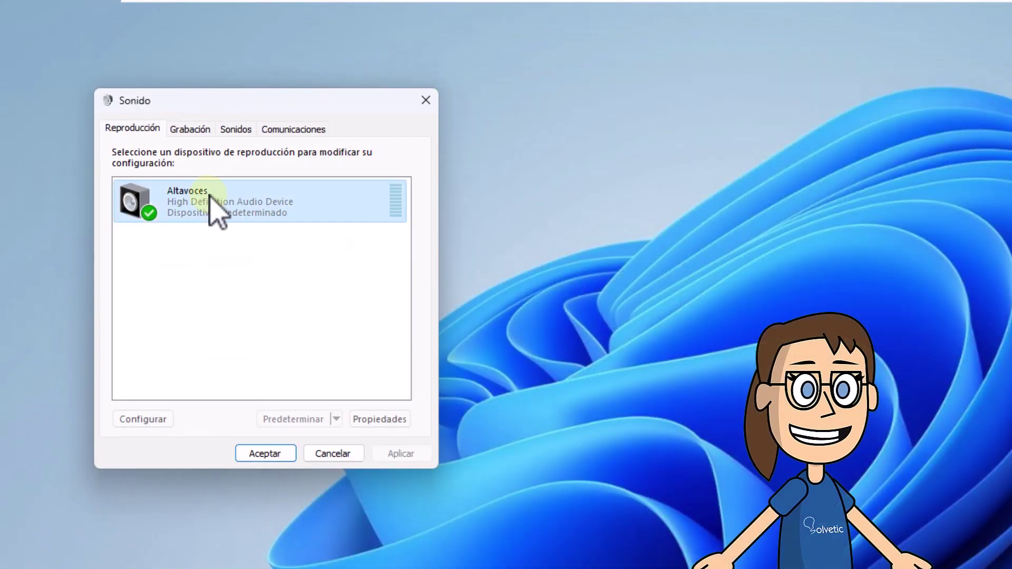
right_click(236, 201)
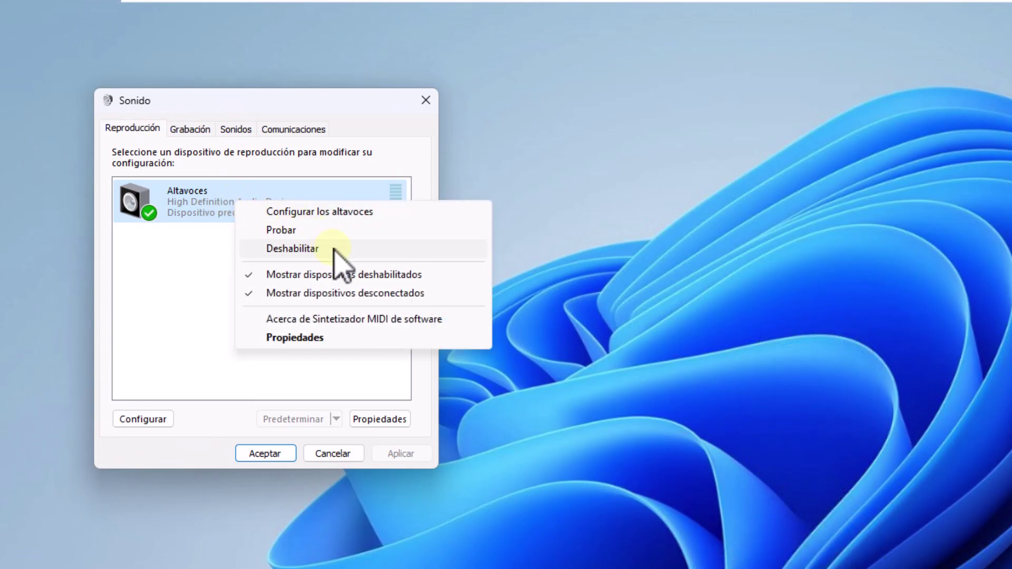
left_click(292, 249)
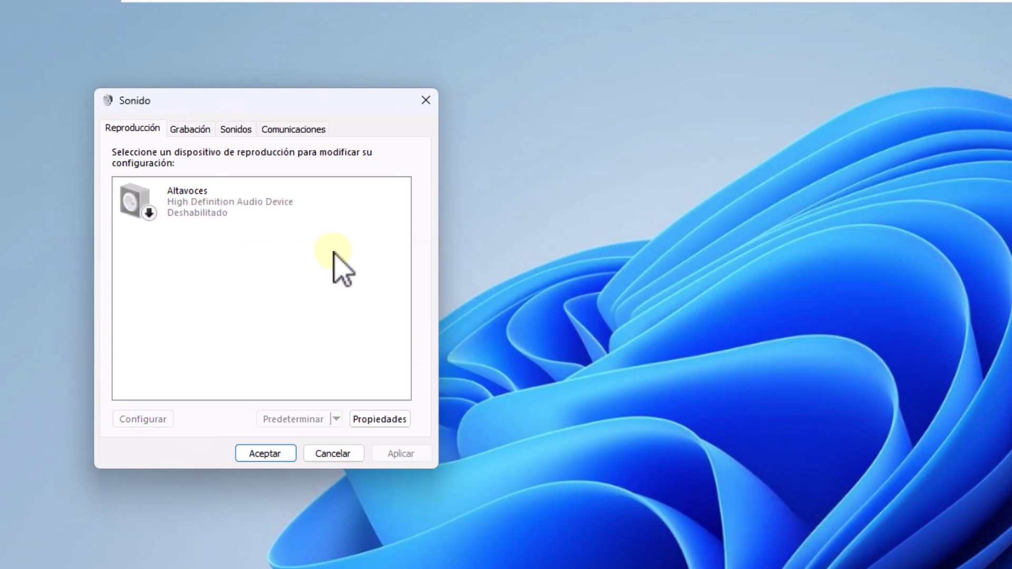
right_click(275, 209)
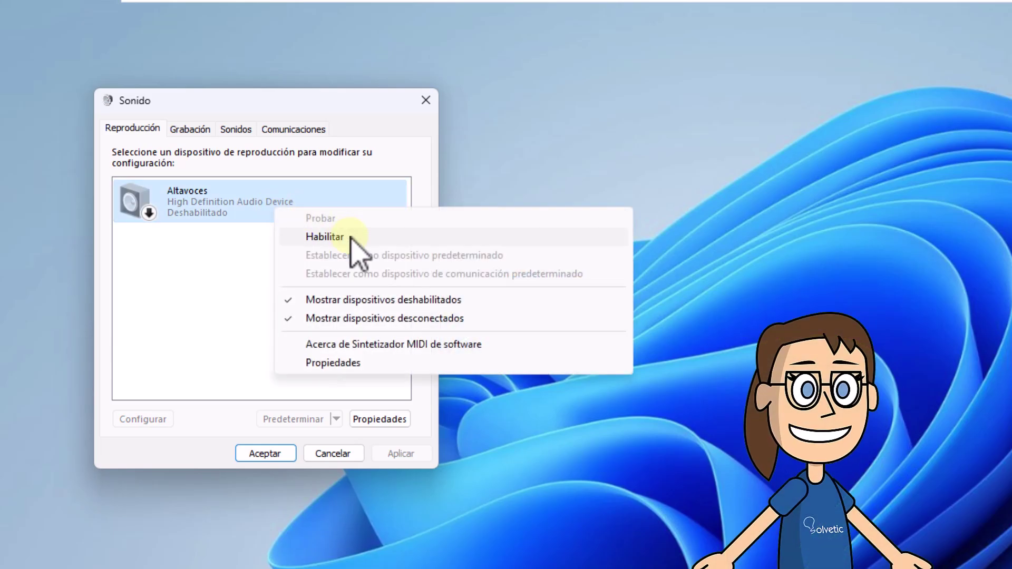
left_click(325, 236)
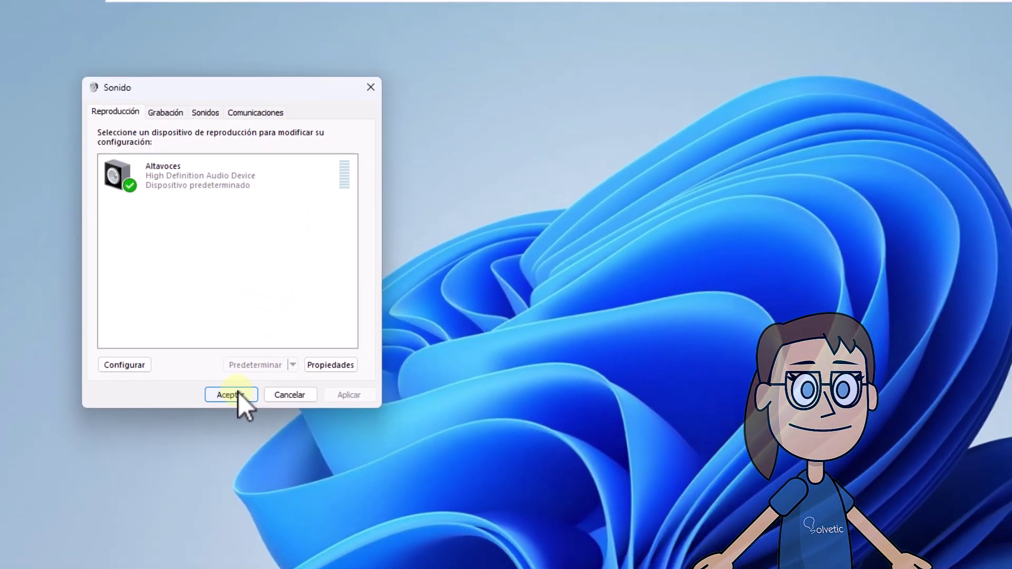
left_click(265, 454)
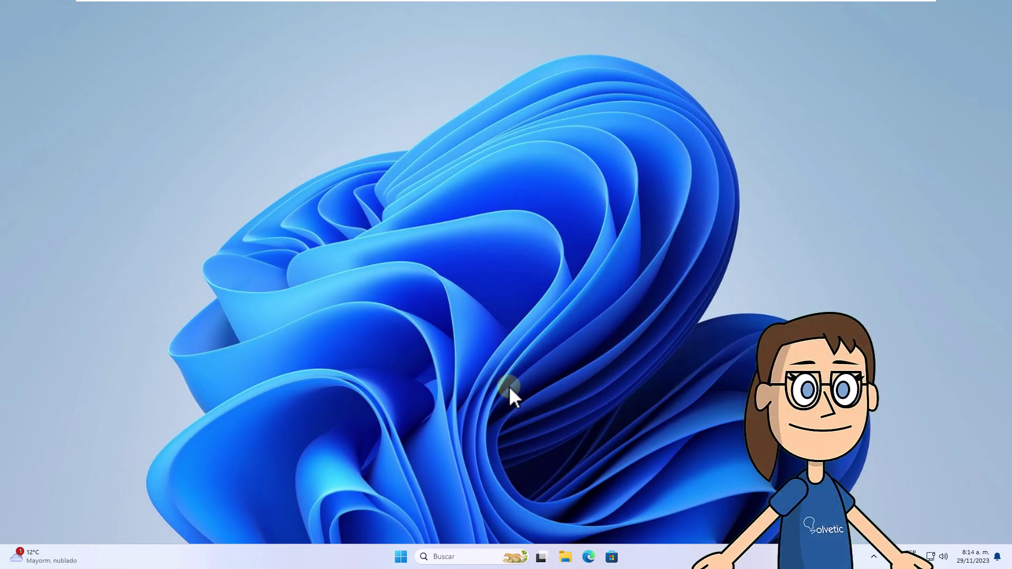
- Find Panel de control by searching for "control", open the Sonido settings under Hardware y sonido, and close the Hardware y sonido window
left_click(471, 552)
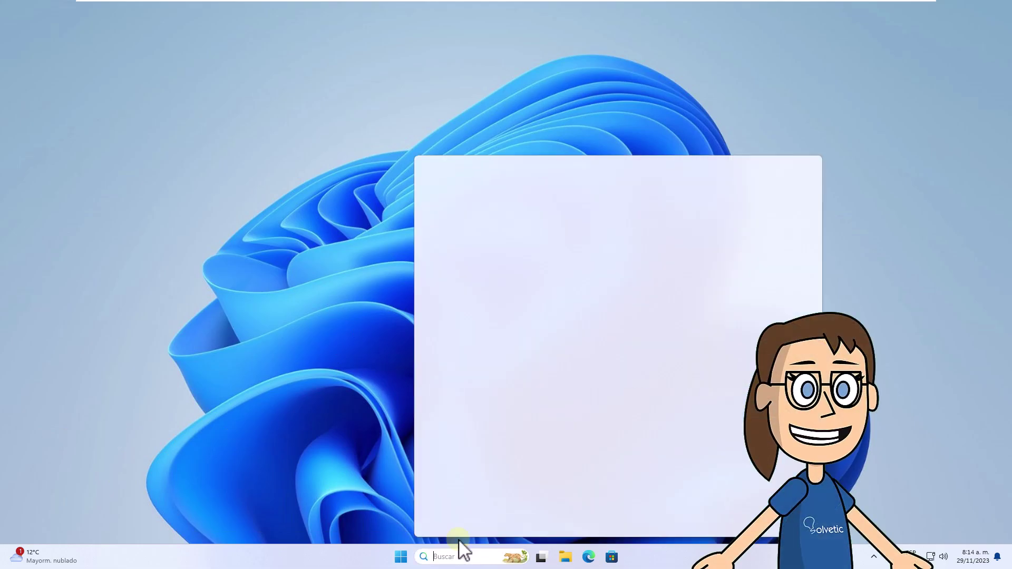
type("control")
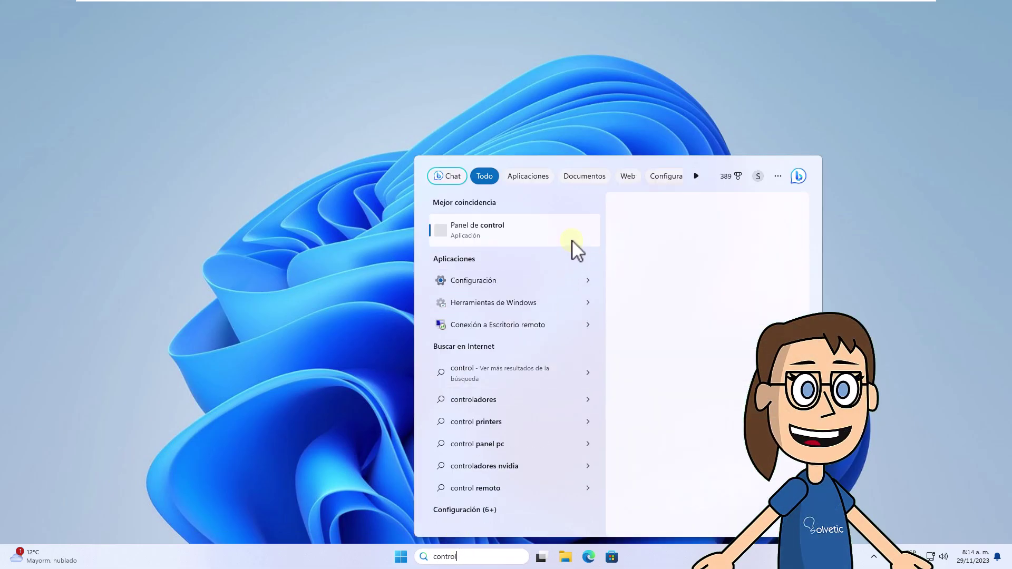
left_click(574, 237)
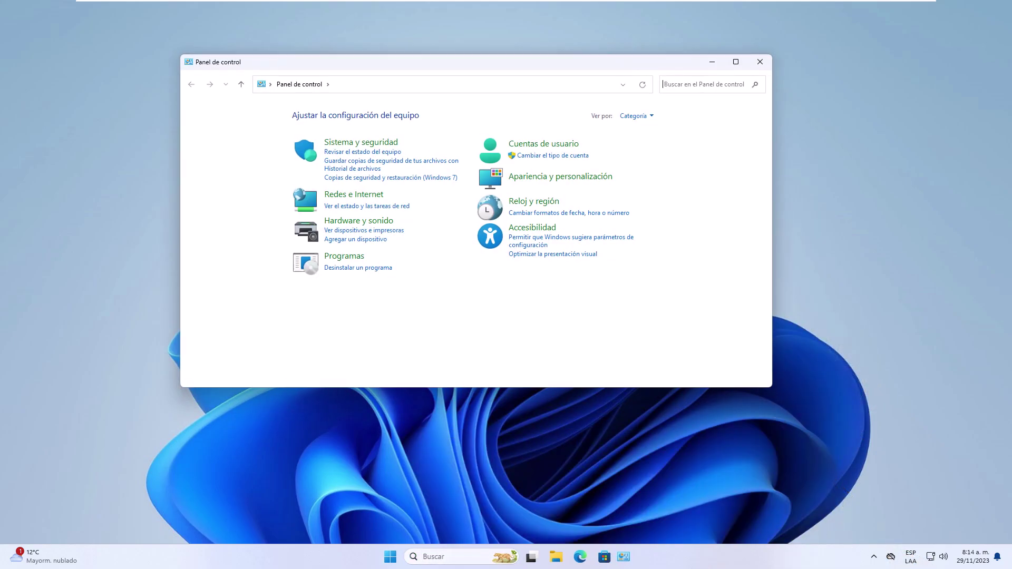
left_click(357, 223)
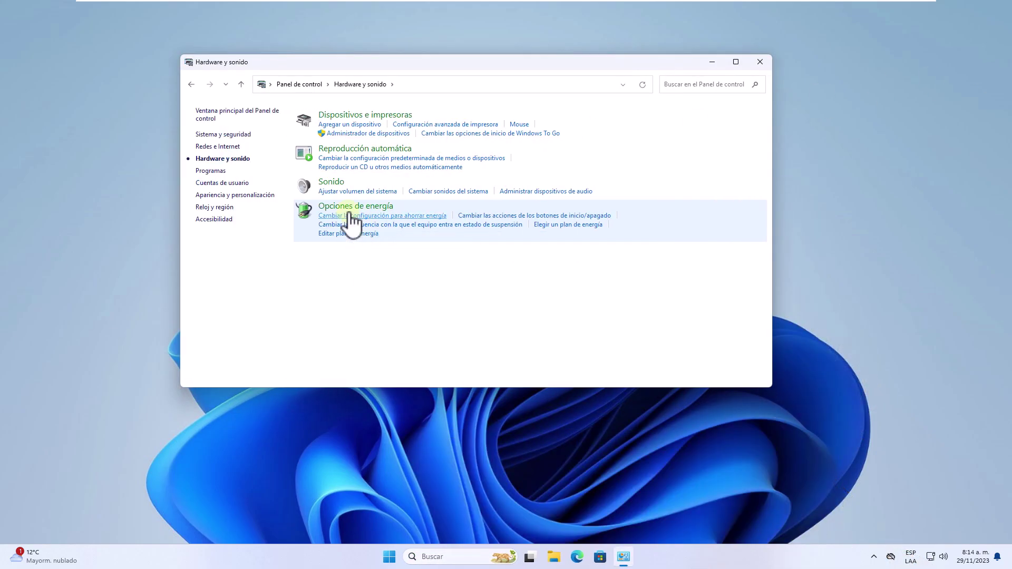
left_click(335, 185)
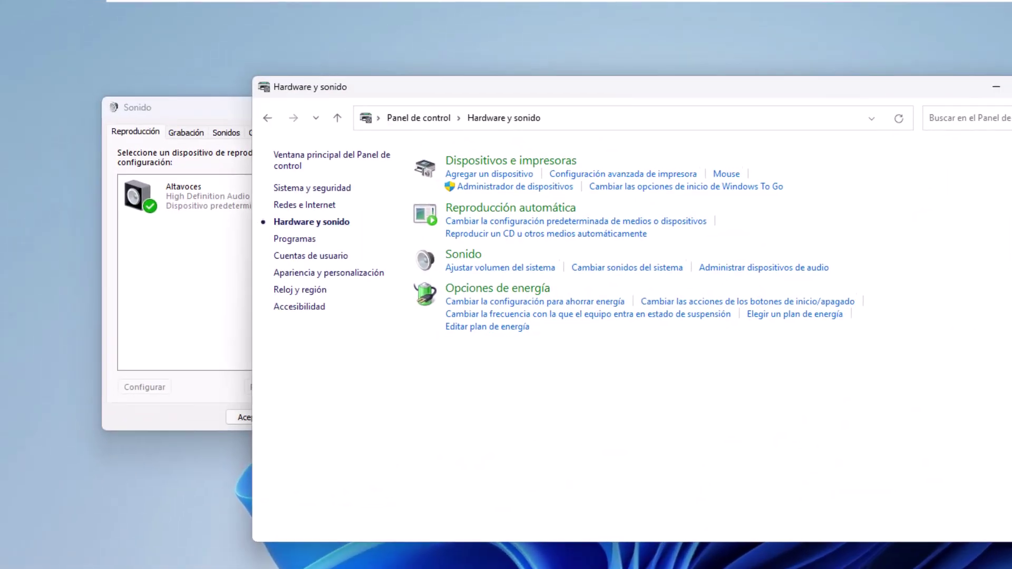
left_click(760, 62)
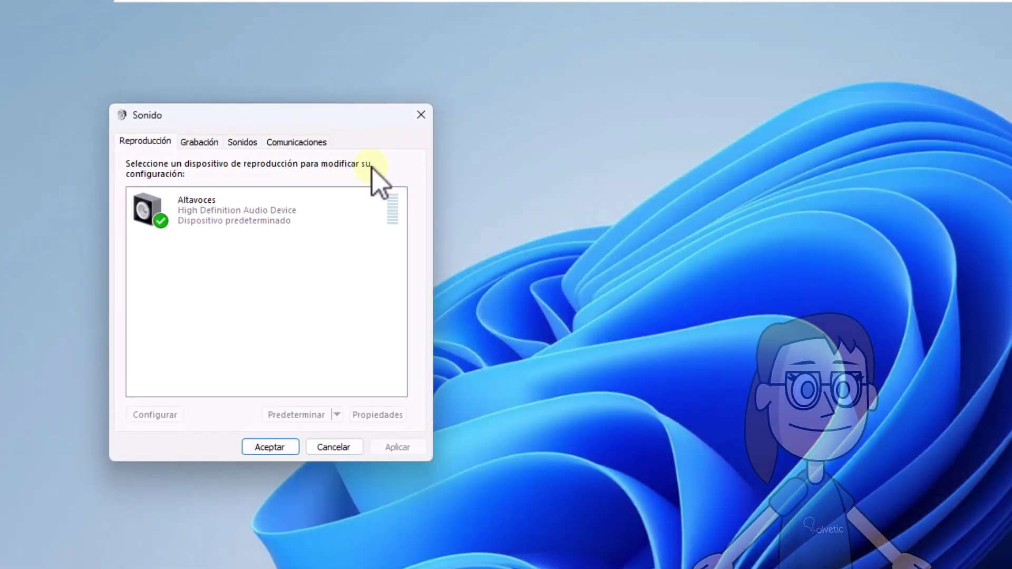
- Enable Deshabilitar todas las mejoras in the Altavoces properties, apply the change, and accept both the properties and Sonido dialogs
left_click(283, 207)
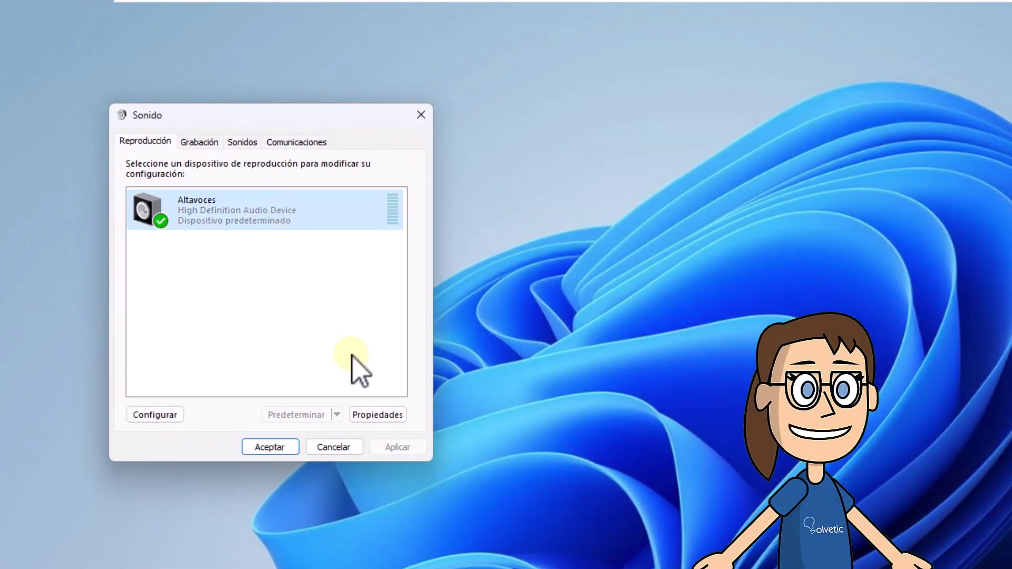
left_click(378, 416)
left_click(239, 203)
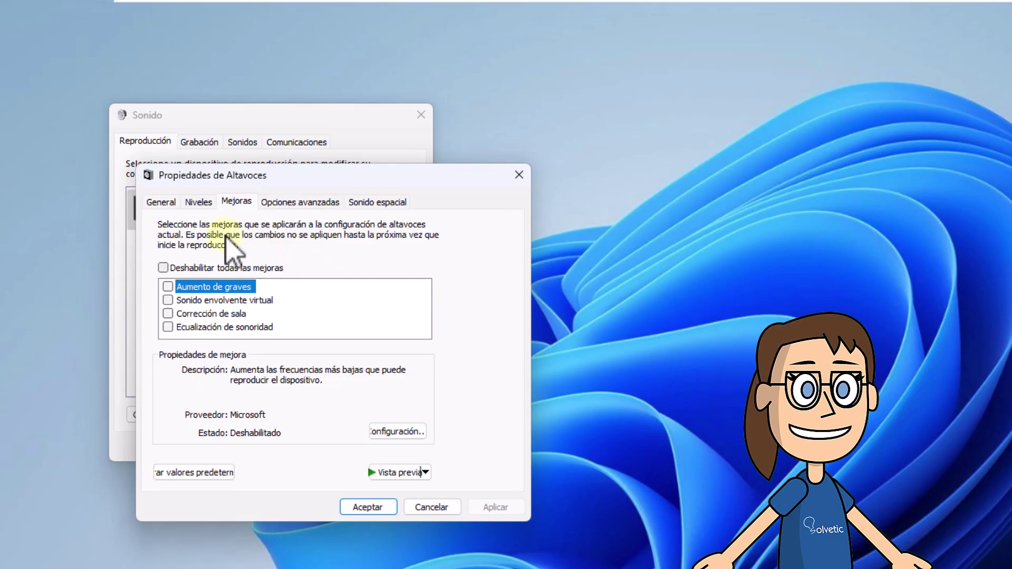
left_click(163, 267)
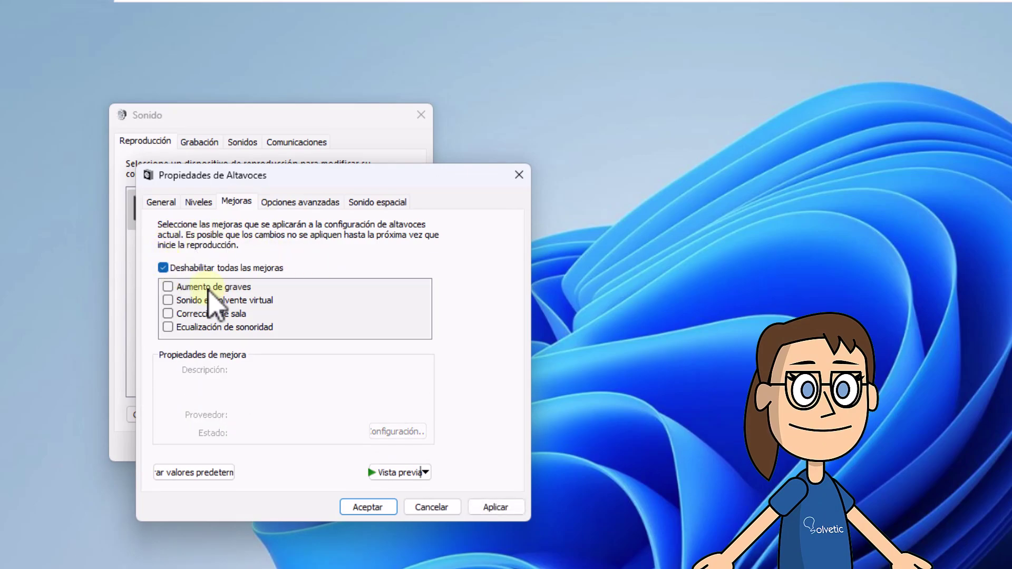
left_click(498, 508)
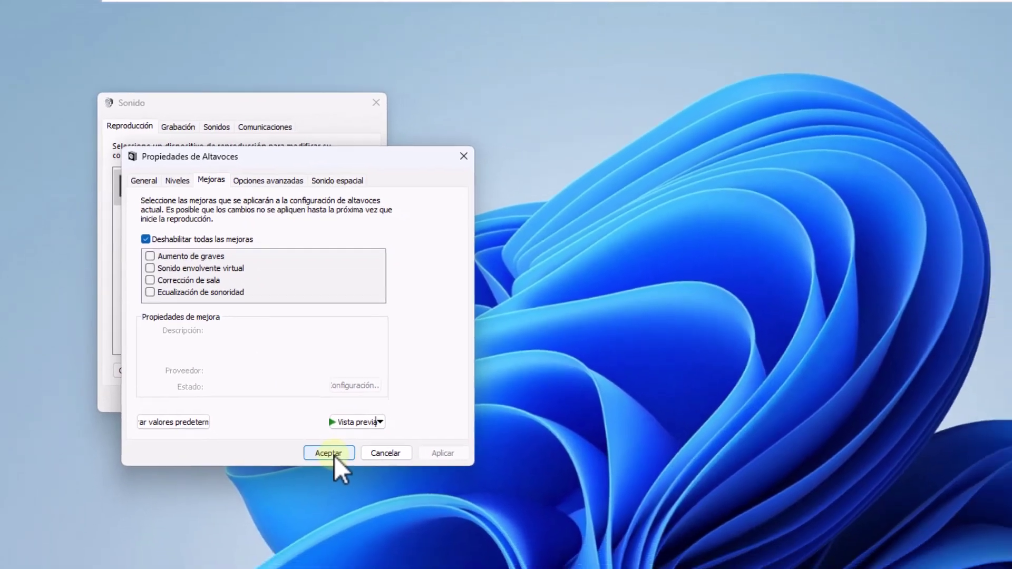
left_click(368, 507)
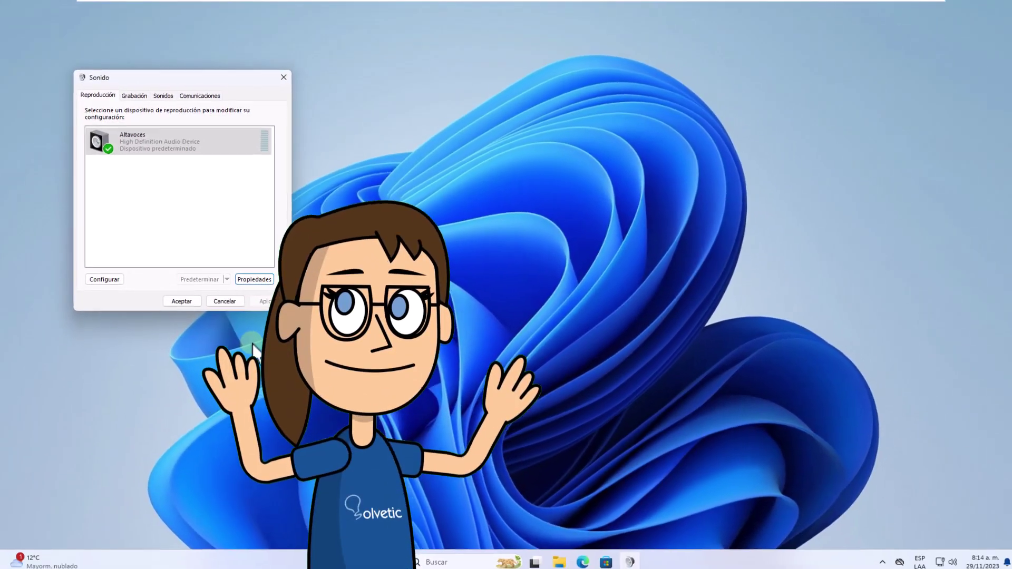
left_click(181, 301)
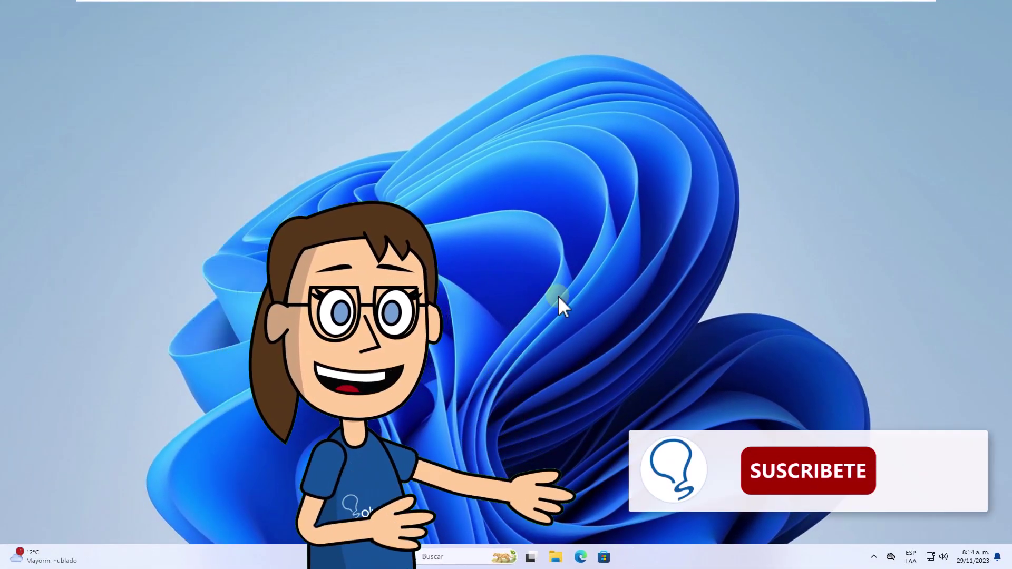